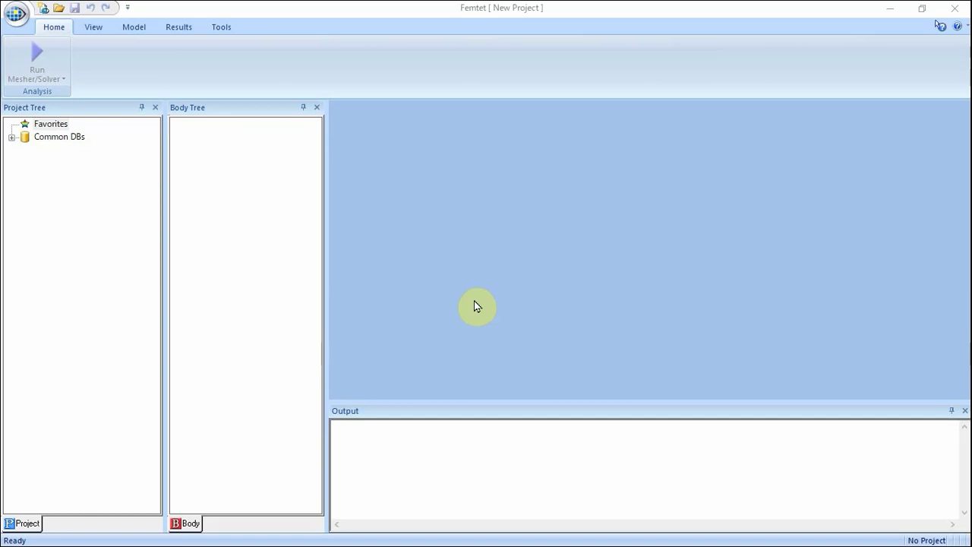
# Create a new project, accepting the 3D analysis space in millimetre units.
pyautogui.click(14, 12)
pyautogui.click(32, 39)
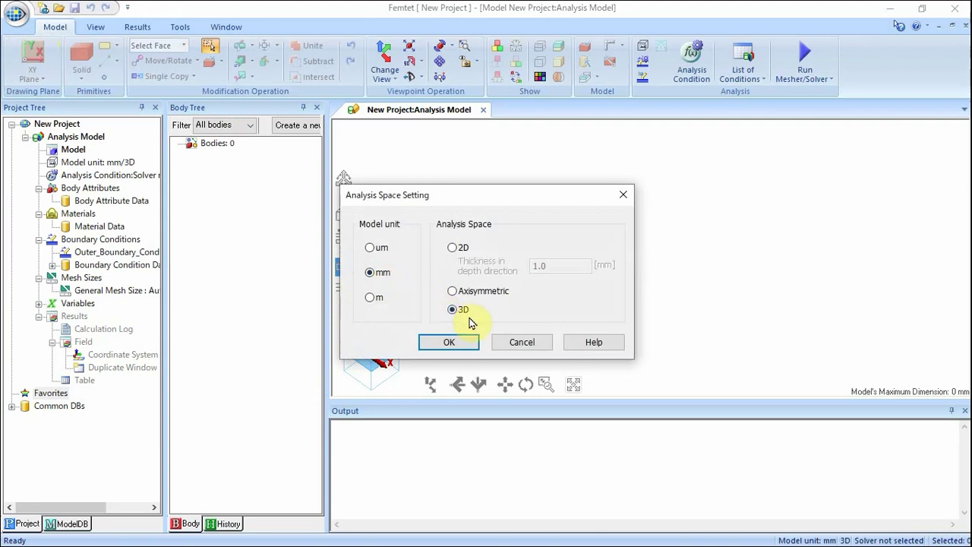
pyautogui.click(463, 342)
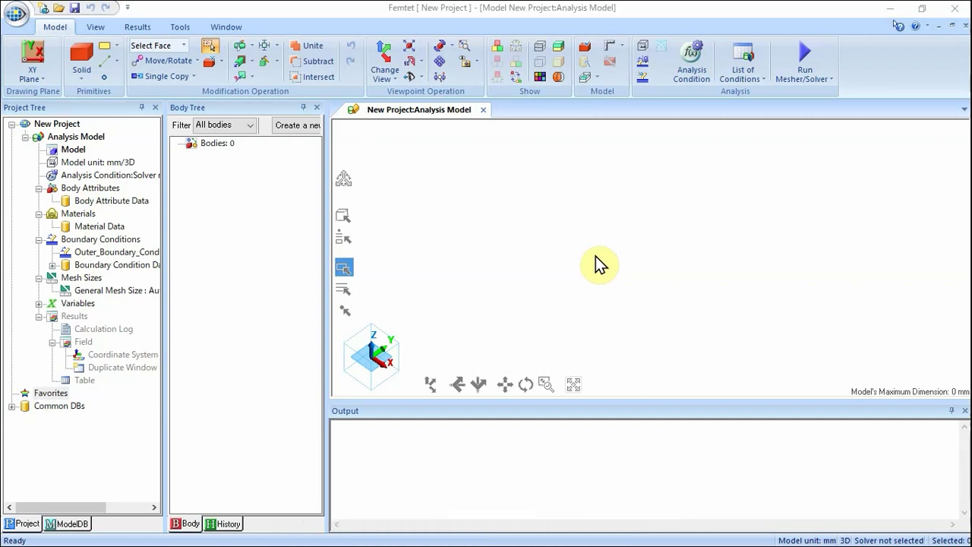
# Start a Box [Specify Length] with its start point at the origin (0, 0, 0).
pyautogui.click(83, 62)
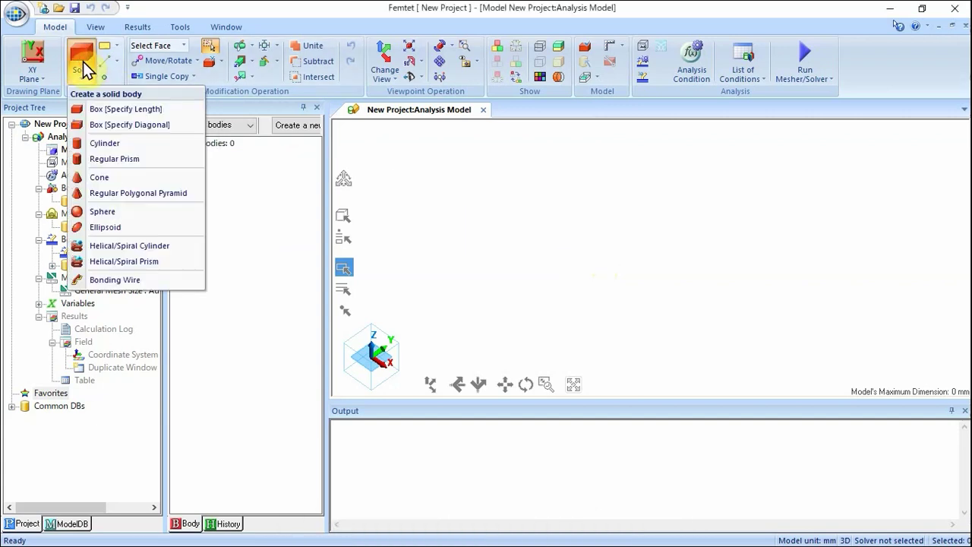
pyautogui.click(127, 109)
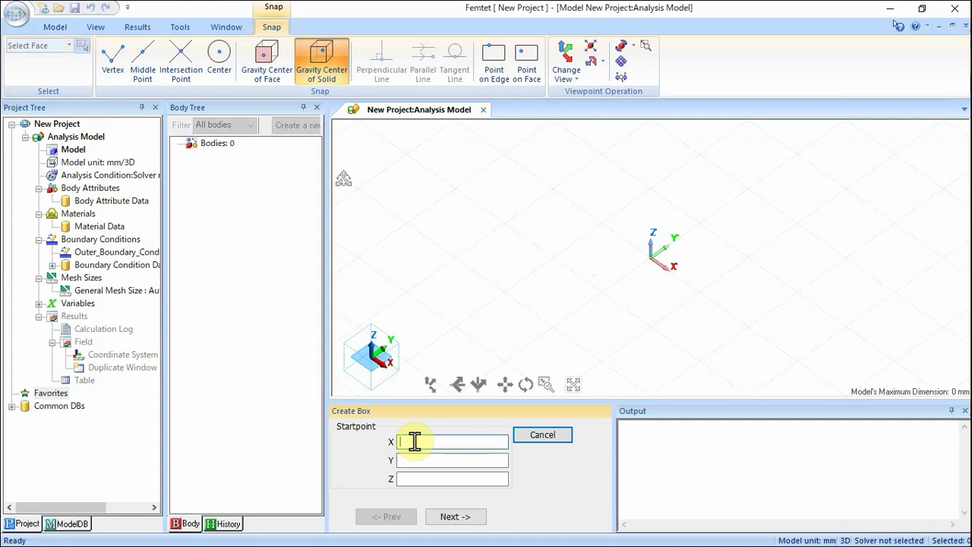
pyautogui.write('0')
pyautogui.click(430, 461)
pyautogui.write('0')
pyautogui.click(423, 477)
pyautogui.write('0')
pyautogui.click(455, 519)
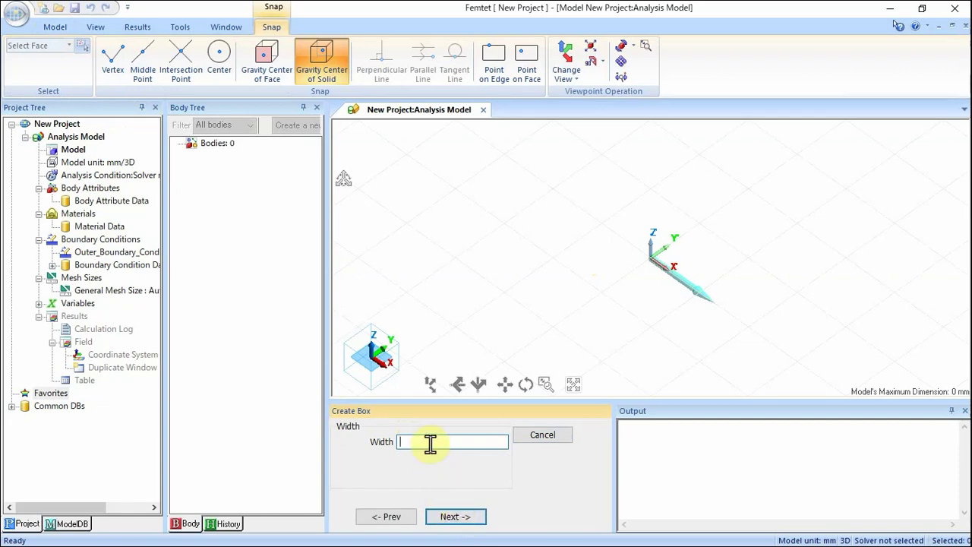
# Give the box width 10, depth 2 and height 0.5 mm, then fit it in view.
pyautogui.write('10')
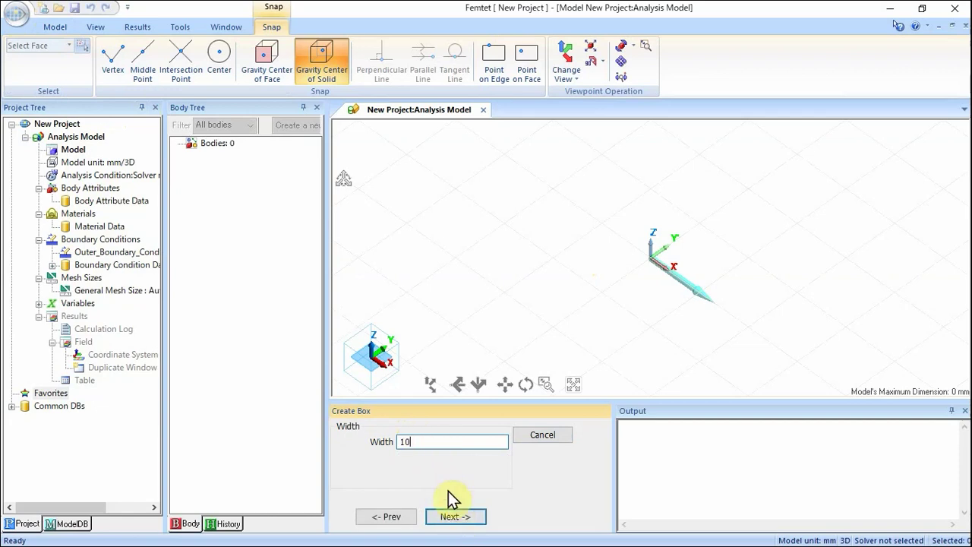
pyautogui.click(456, 519)
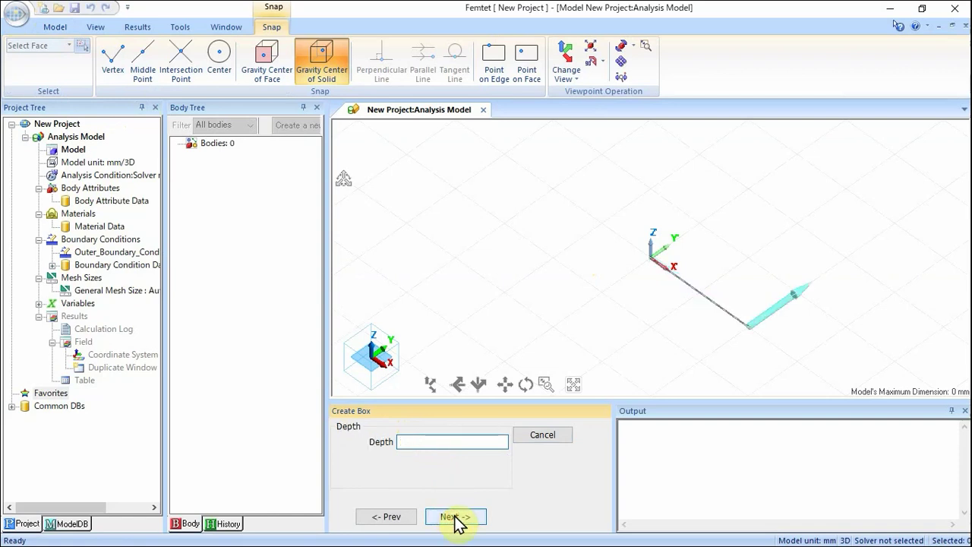
pyautogui.click(423, 441)
pyautogui.write('2')
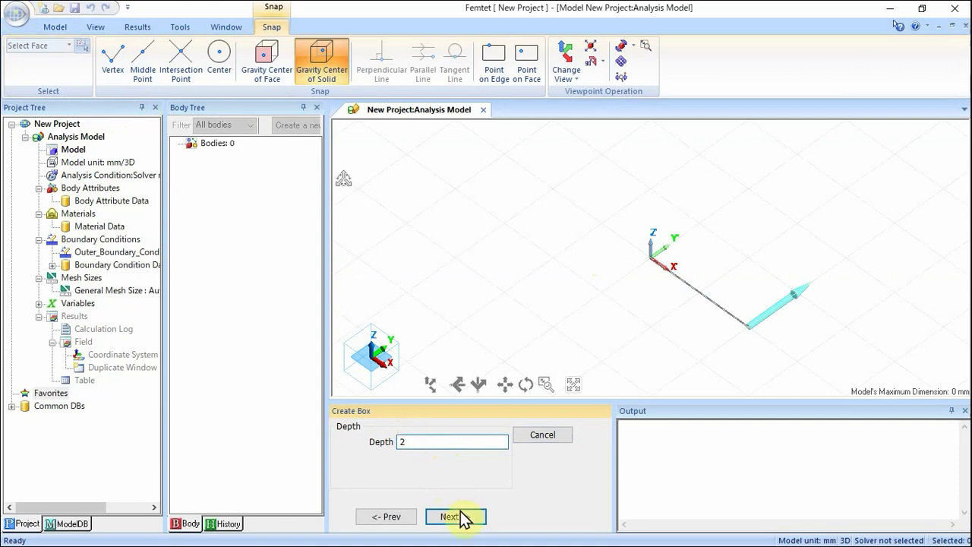
pyautogui.click(458, 517)
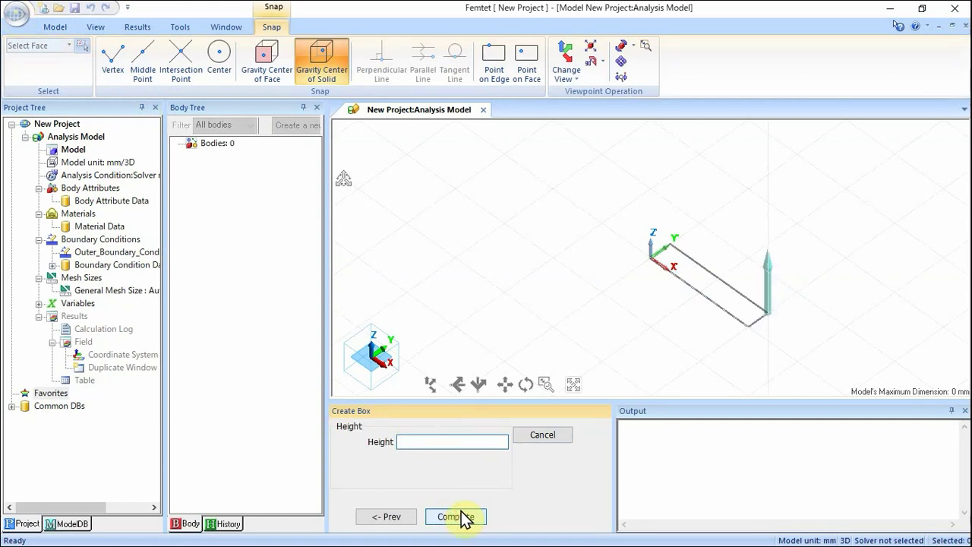
pyautogui.write('0.5')
pyautogui.click(458, 517)
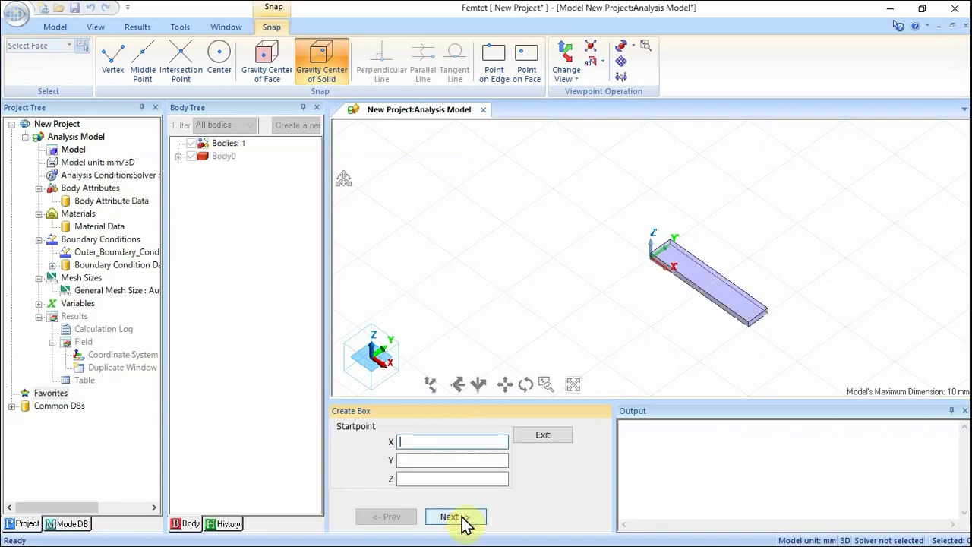
pyautogui.click(575, 386)
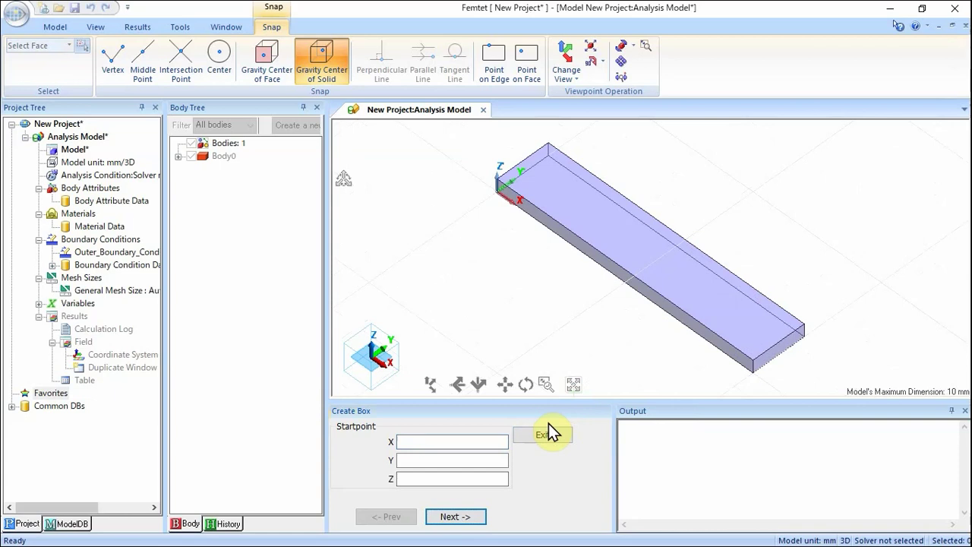
# Set the second box's start point at the origin (0, 0, 0).
pyautogui.click(462, 441)
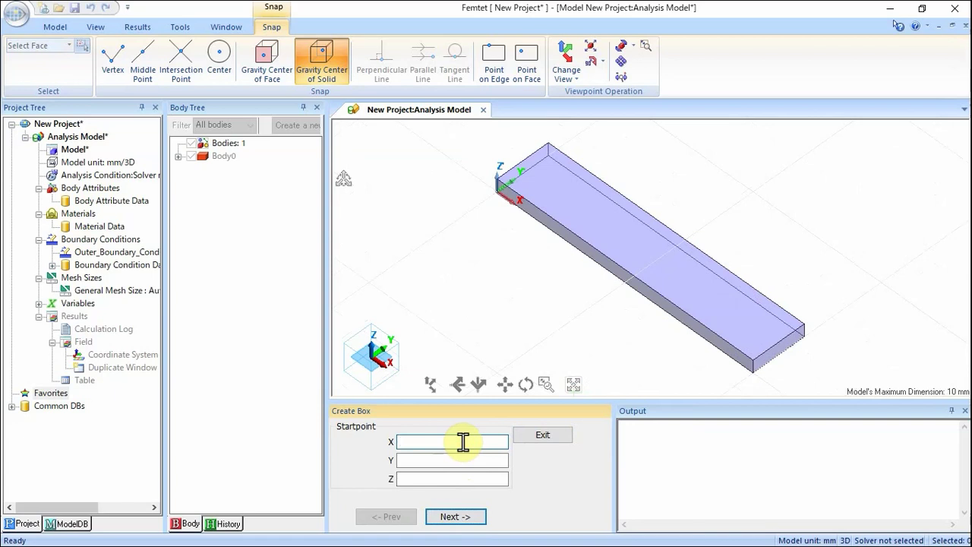
pyautogui.write('0')
pyautogui.click(463, 460)
pyautogui.write('0')
pyautogui.click(462, 479)
pyautogui.write('0')
pyautogui.click(468, 519)
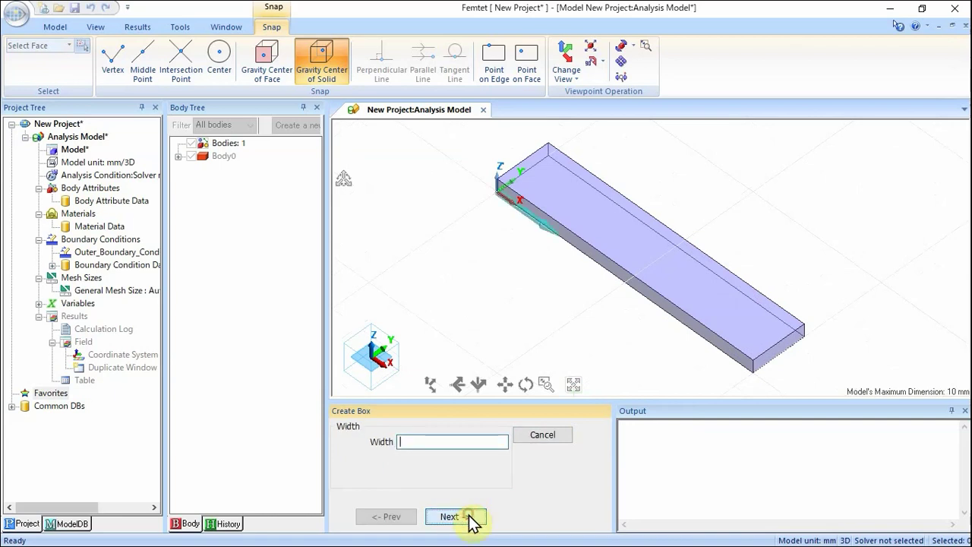
# Finish the second box with width 10, depth 2 and height −0.5 mm, then exit box creation.
pyautogui.click(451, 441)
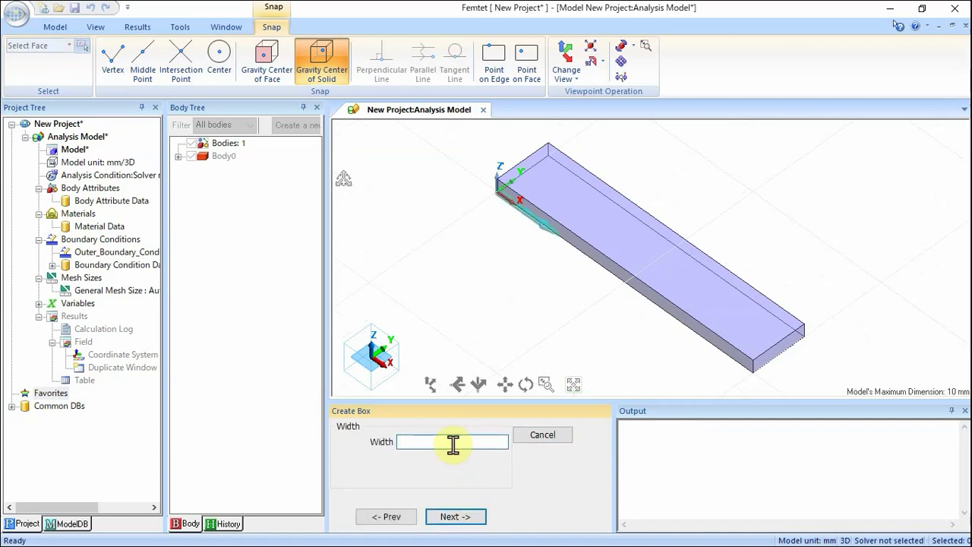
pyautogui.write('10')
pyautogui.click(465, 516)
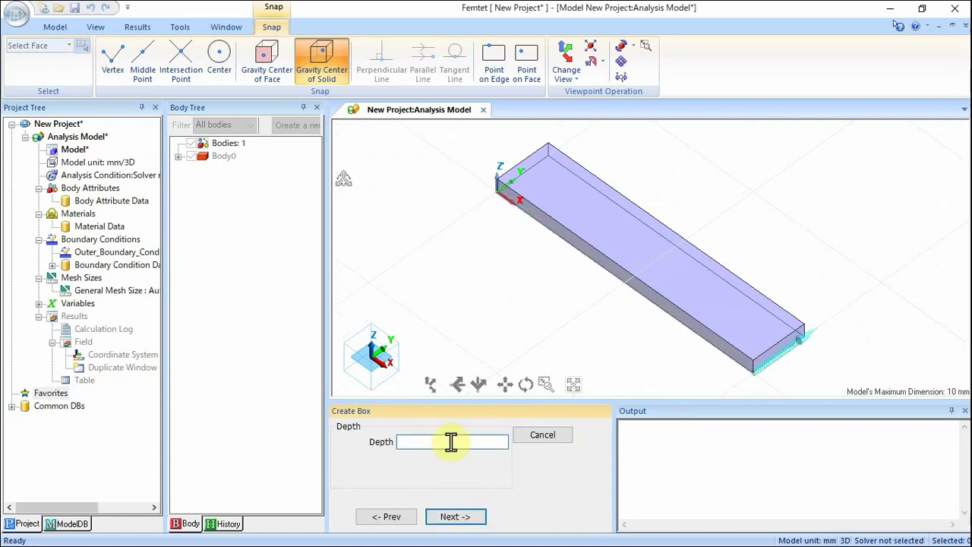
pyautogui.write('2')
pyautogui.click(460, 516)
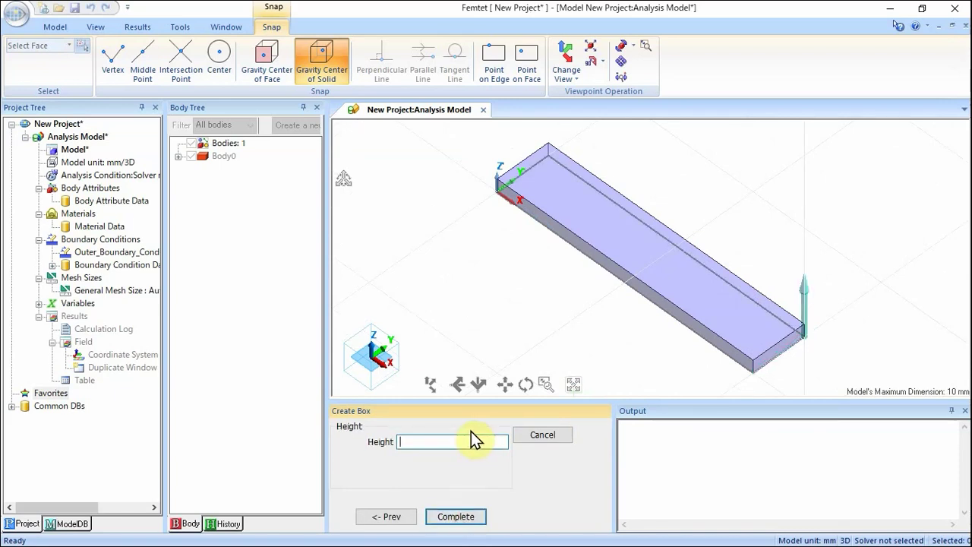
pyautogui.write('-0.5')
pyautogui.click(458, 520)
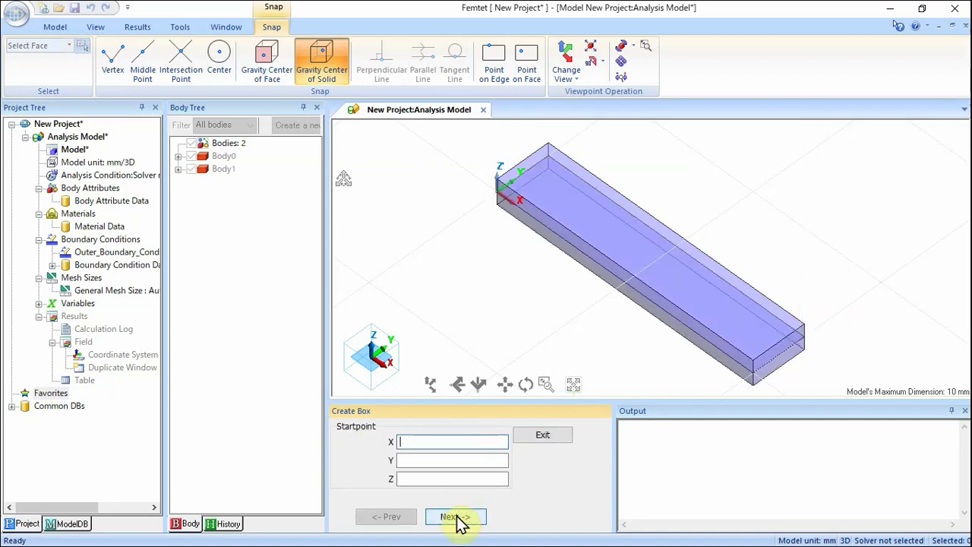
pyautogui.click(538, 438)
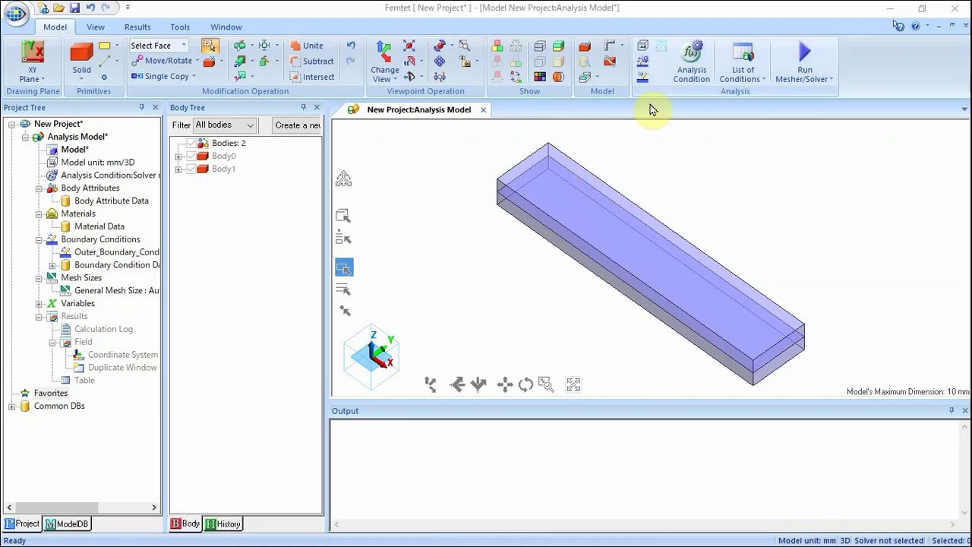
# Enable Piezoelectric Analysis in the analysis condition with Static Analysis selected.
pyautogui.click(686, 68)
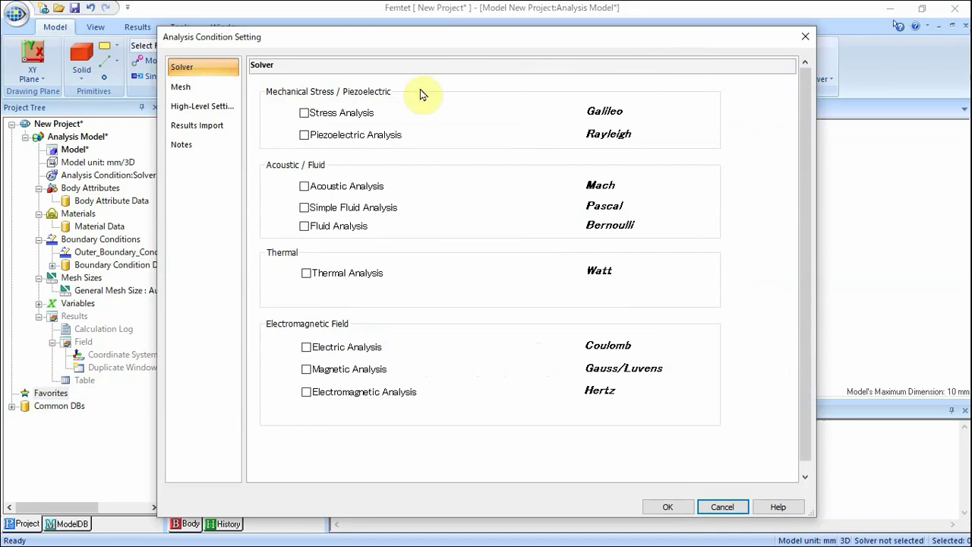
pyautogui.click(303, 135)
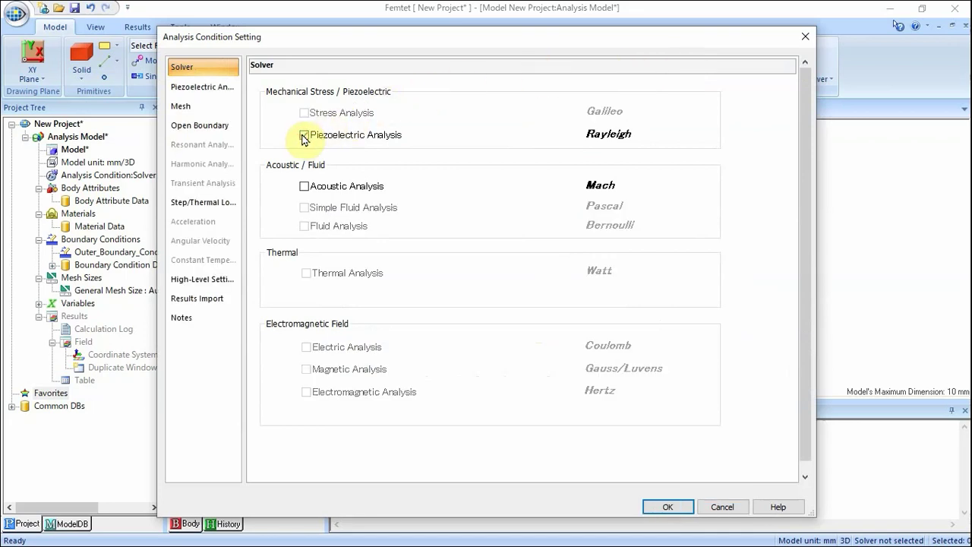
pyautogui.click(217, 87)
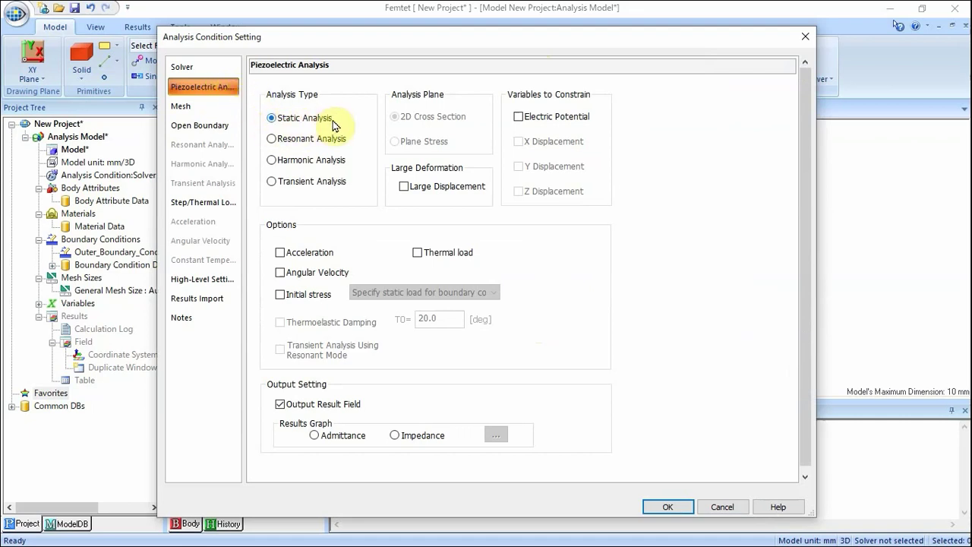
pyautogui.click(664, 506)
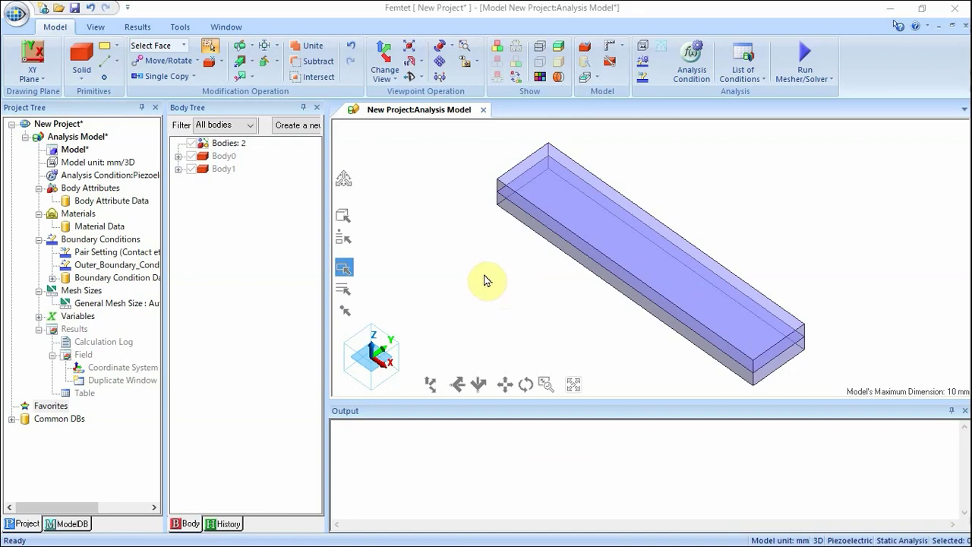
pyautogui.click(343, 217)
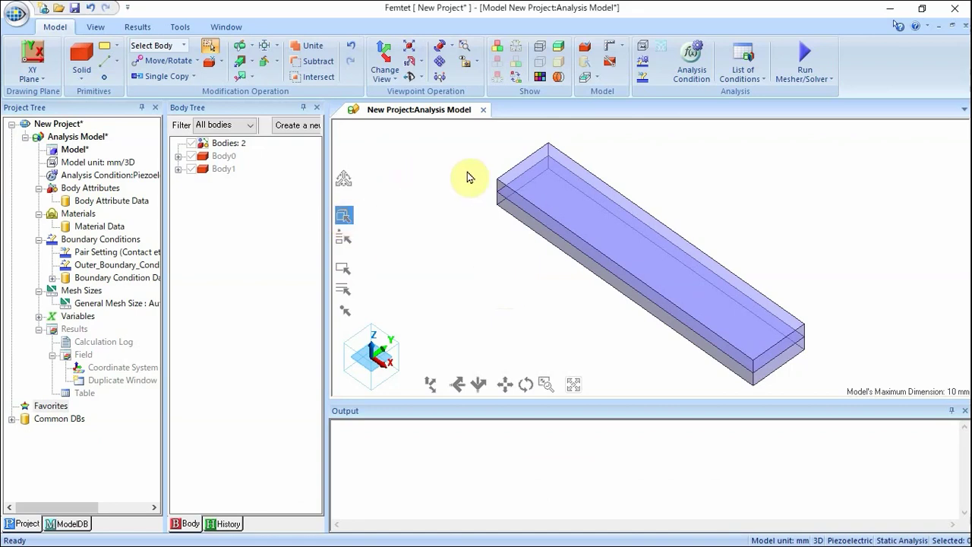
# Give Body0 a body attribute named UPPER with piezoelectric material 000_P-4, then open Edit Data.
pyautogui.click(565, 199)
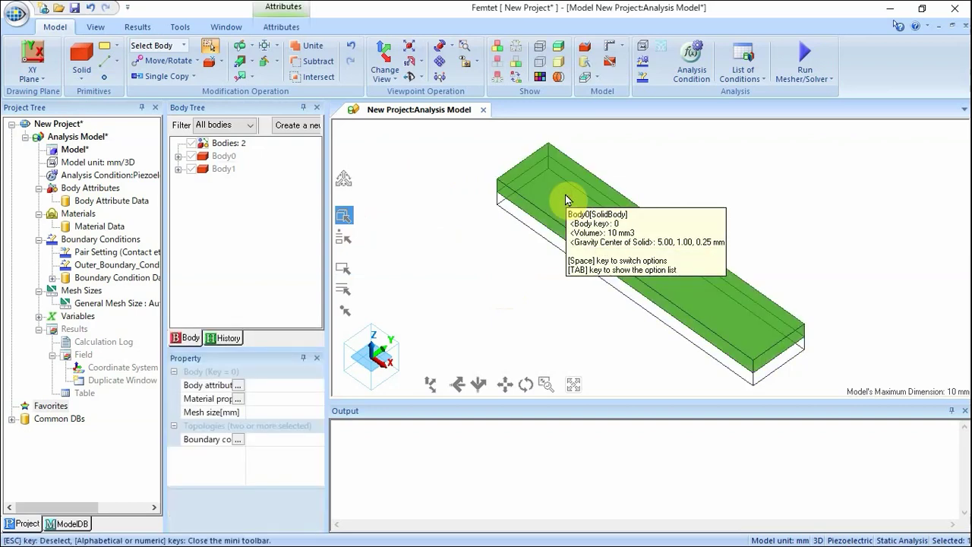
pyautogui.rightClick(565, 200)
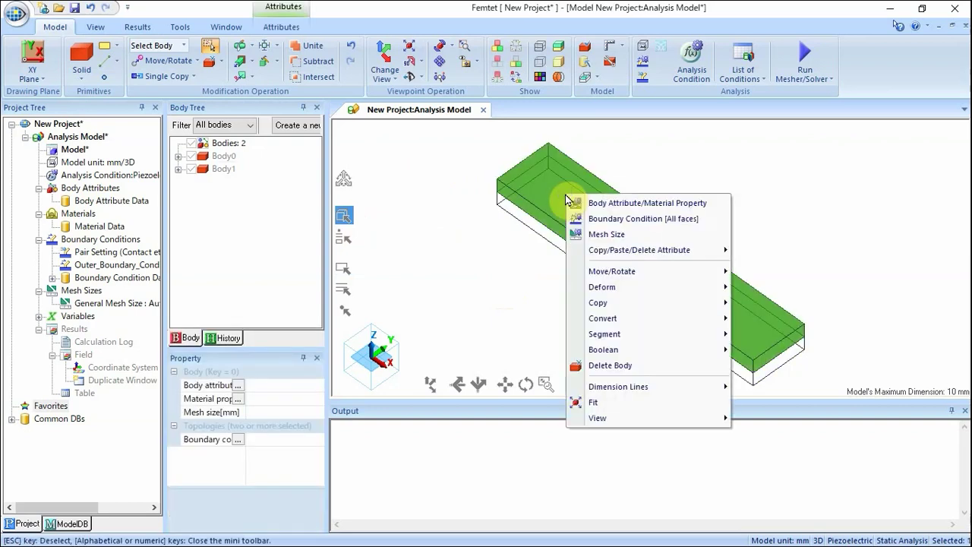
pyautogui.click(583, 202)
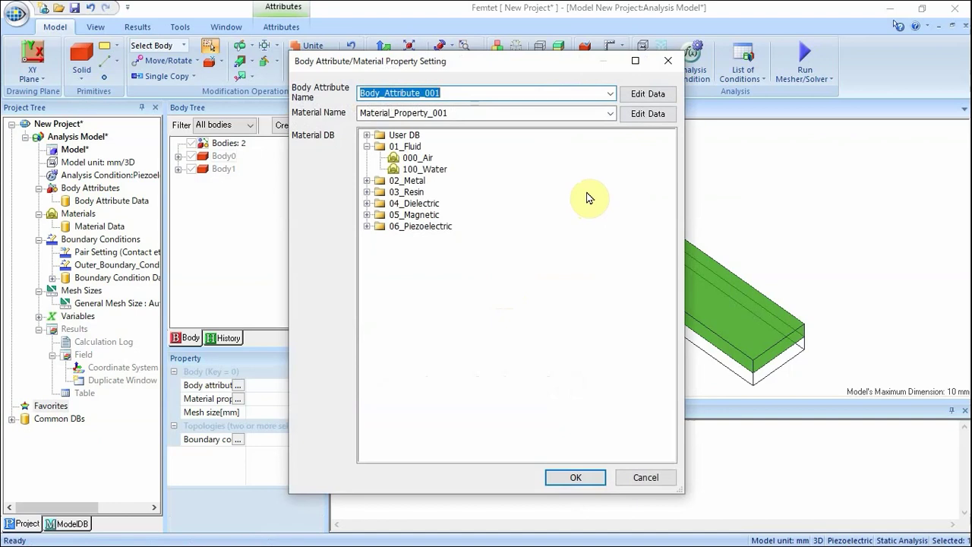
pyautogui.write('UPPER')
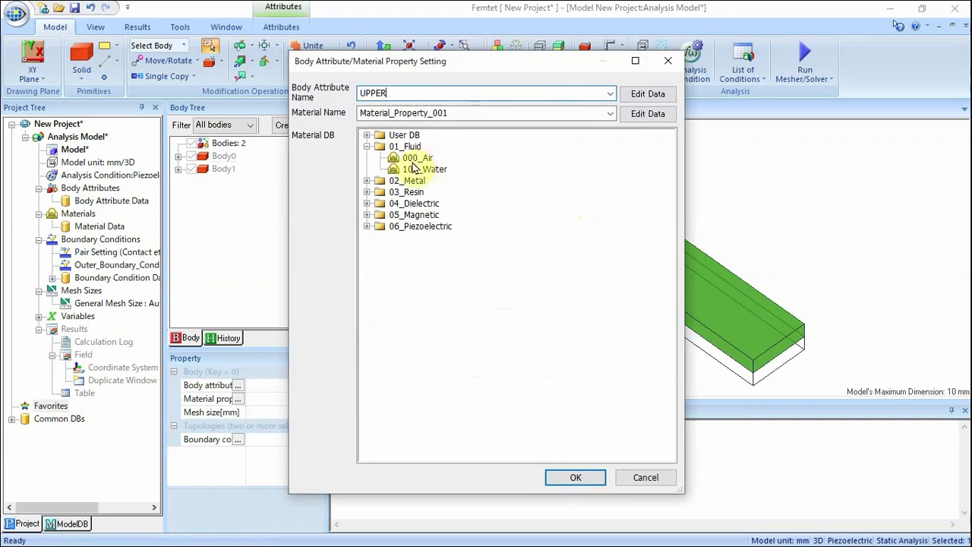
pyautogui.click(367, 227)
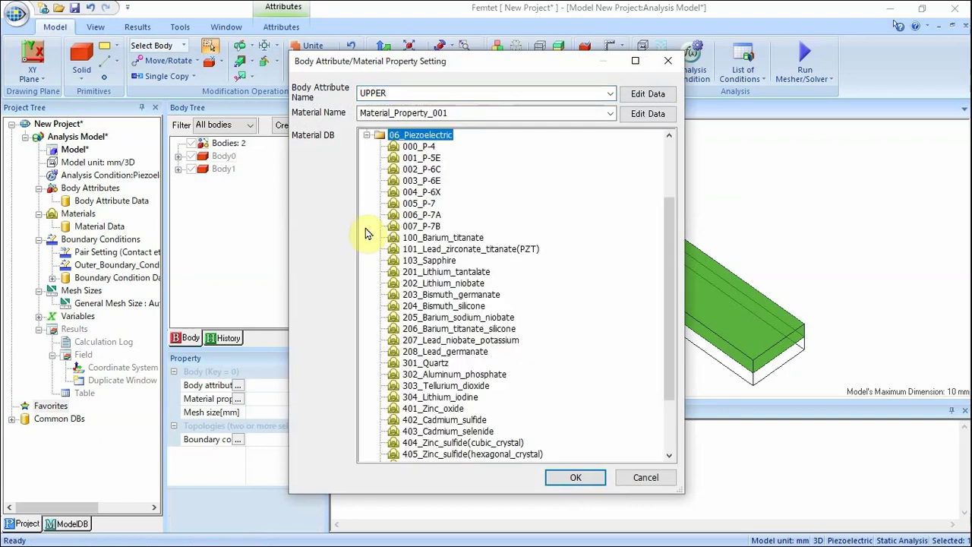
pyautogui.click(410, 148)
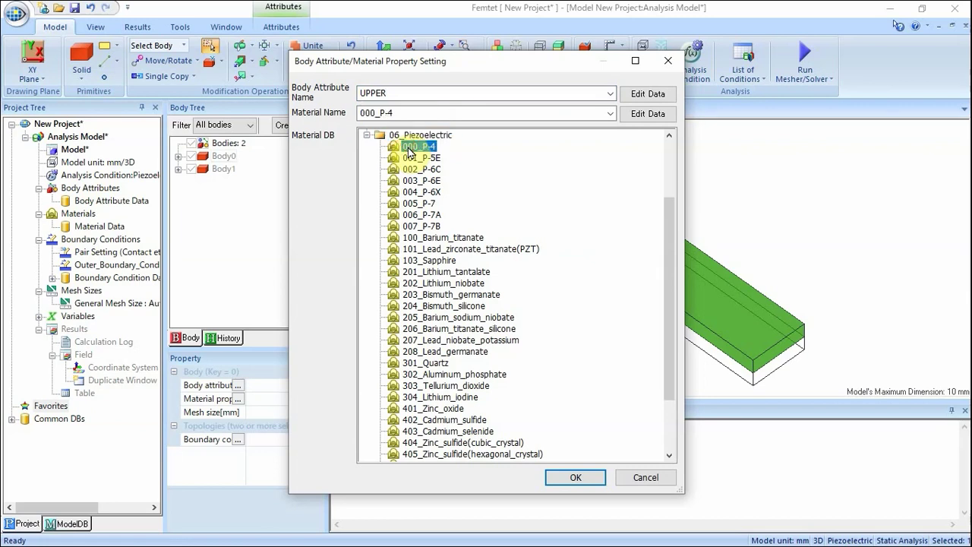
pyautogui.click(644, 96)
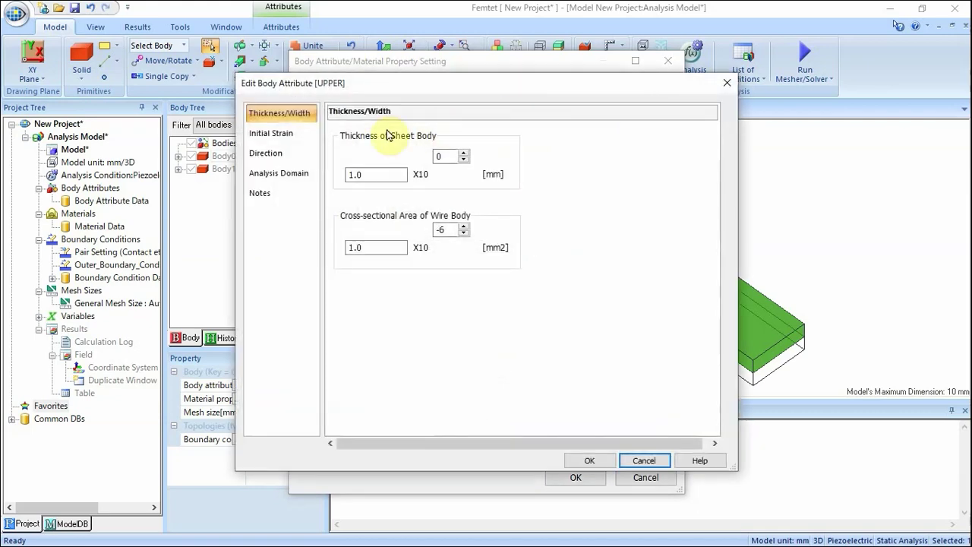
# Keep UPPER's polarization direction as Z vector (0, 0, 1) and apply it to Body0.
pyautogui.click(281, 155)
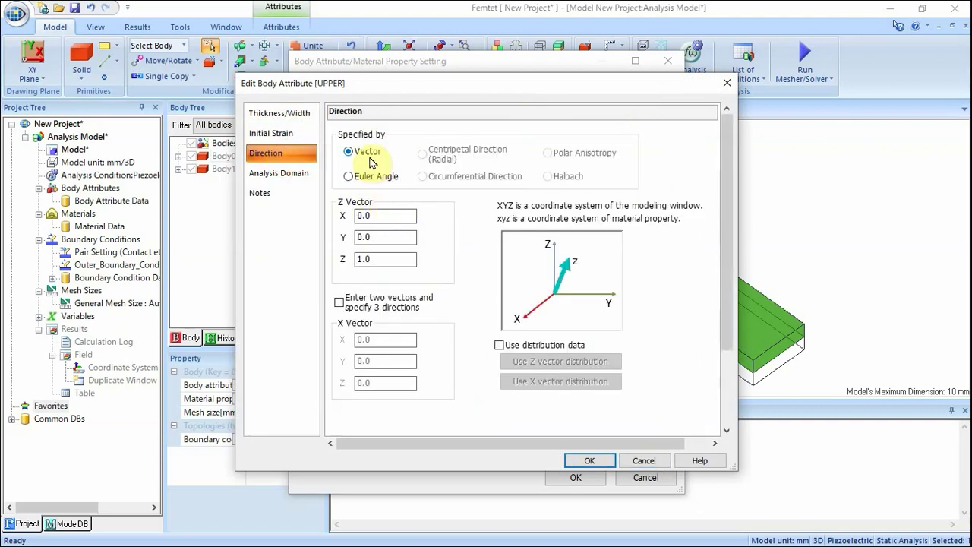
pyautogui.click(376, 237)
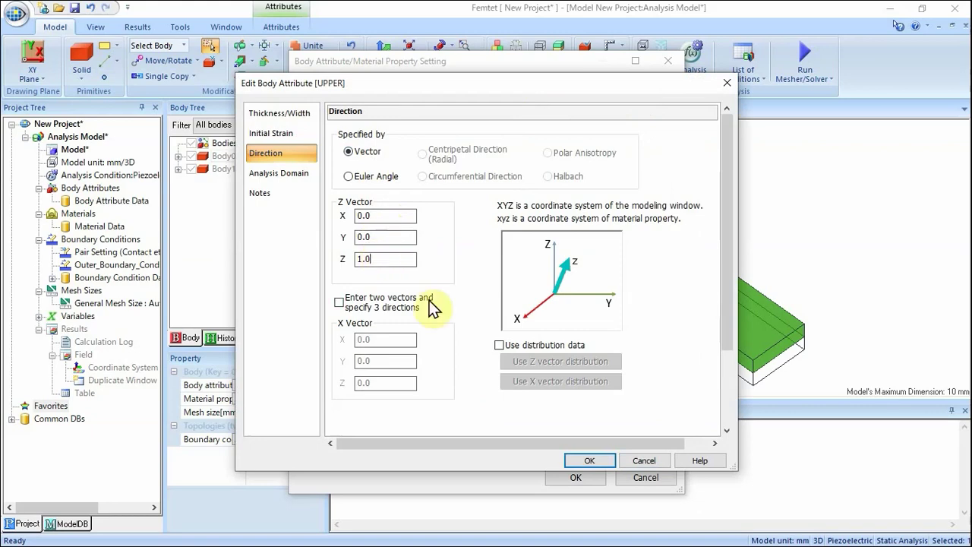
pyautogui.click(582, 460)
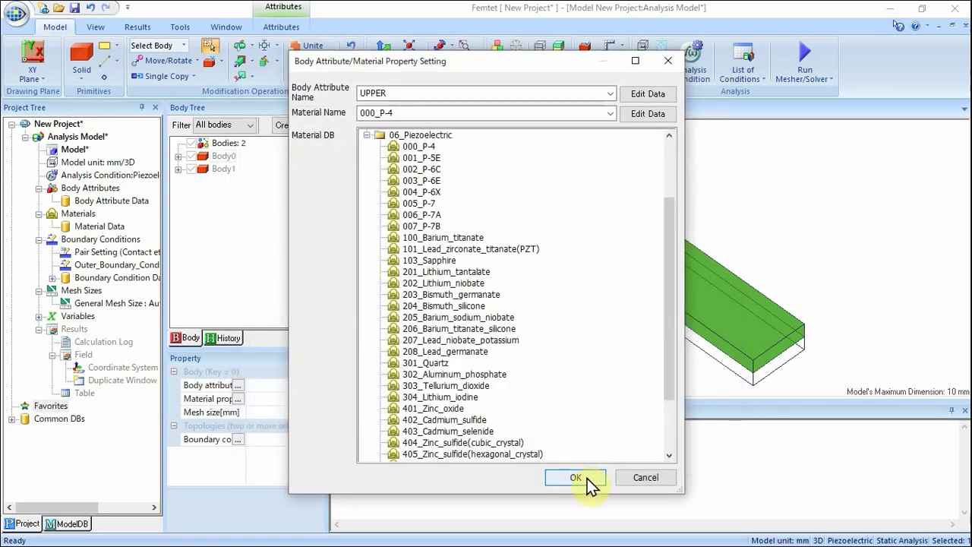
pyautogui.click(579, 477)
pyautogui.click(552, 329)
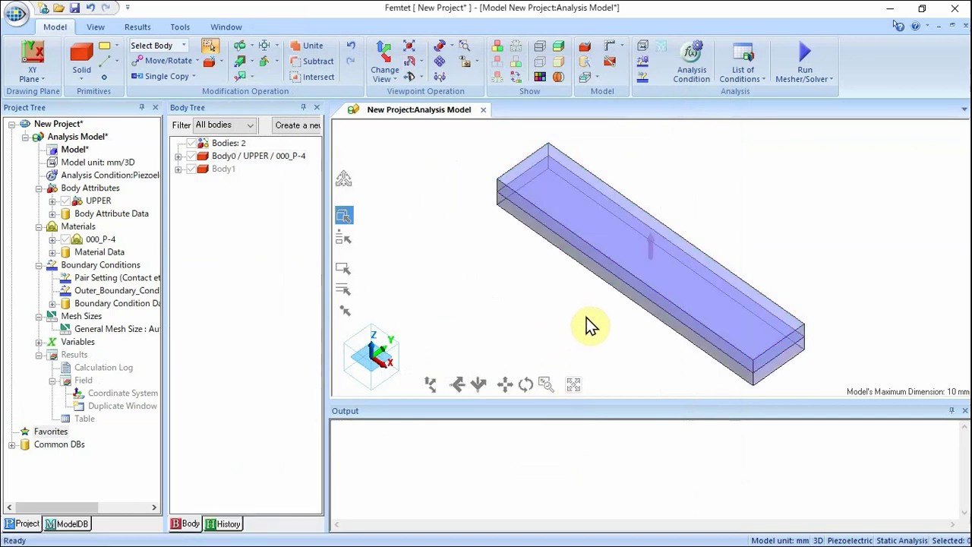
pyautogui.moveTo(644, 268)
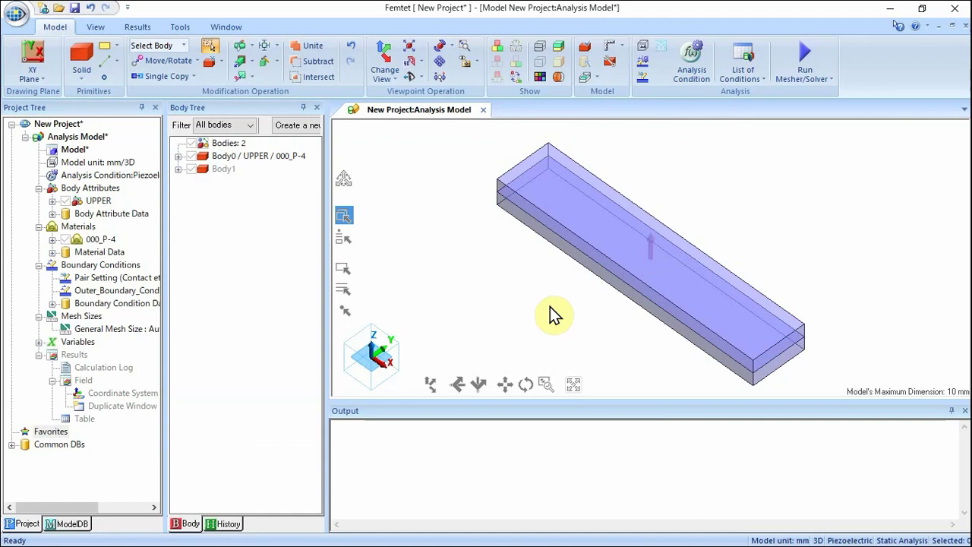
# Give Body1 a body attribute named LOWER with material 000_P-4.
pyautogui.click(581, 268)
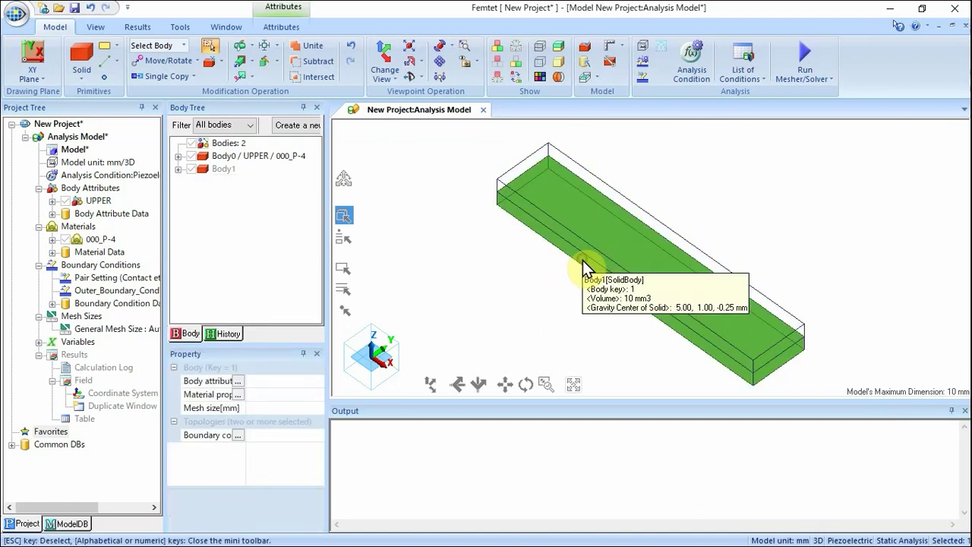
pyautogui.rightClick(583, 260)
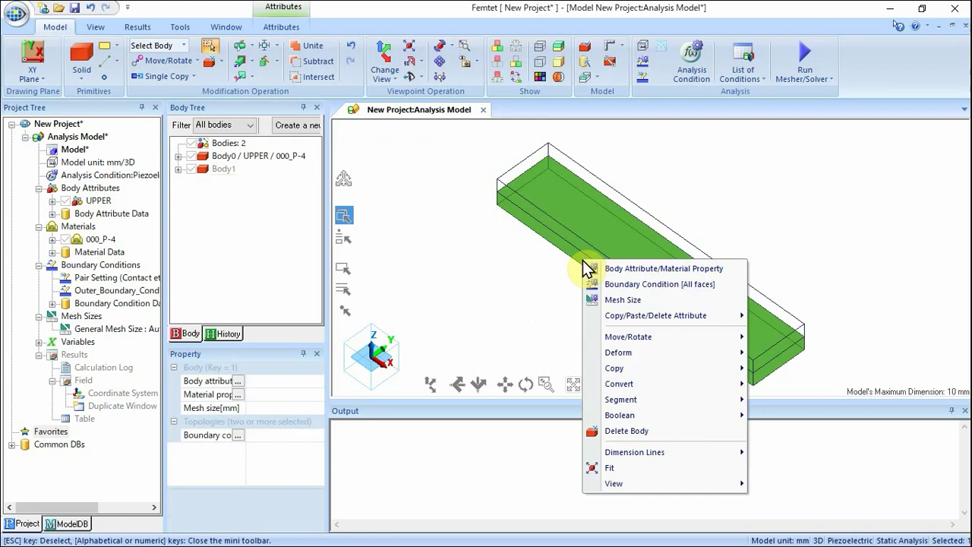
pyautogui.click(606, 268)
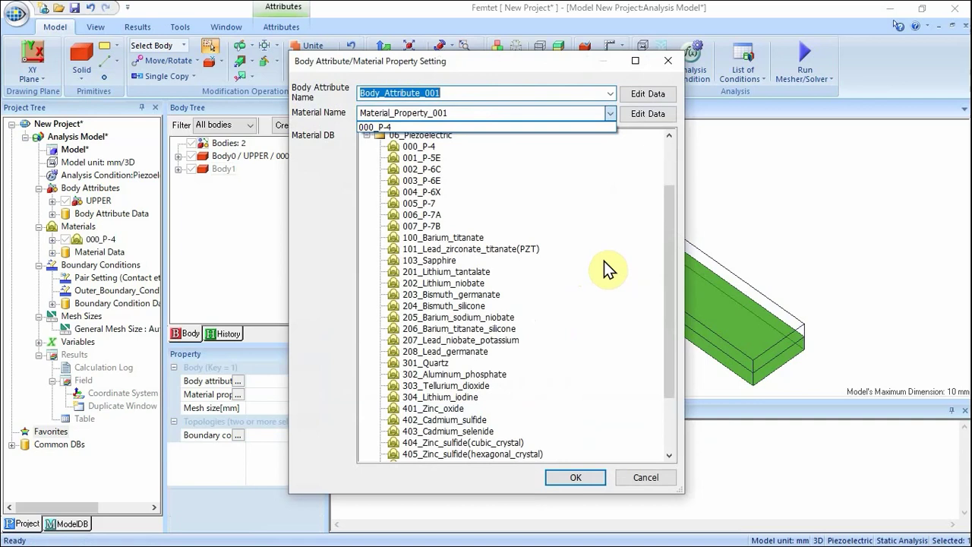
pyautogui.write('LOWER')
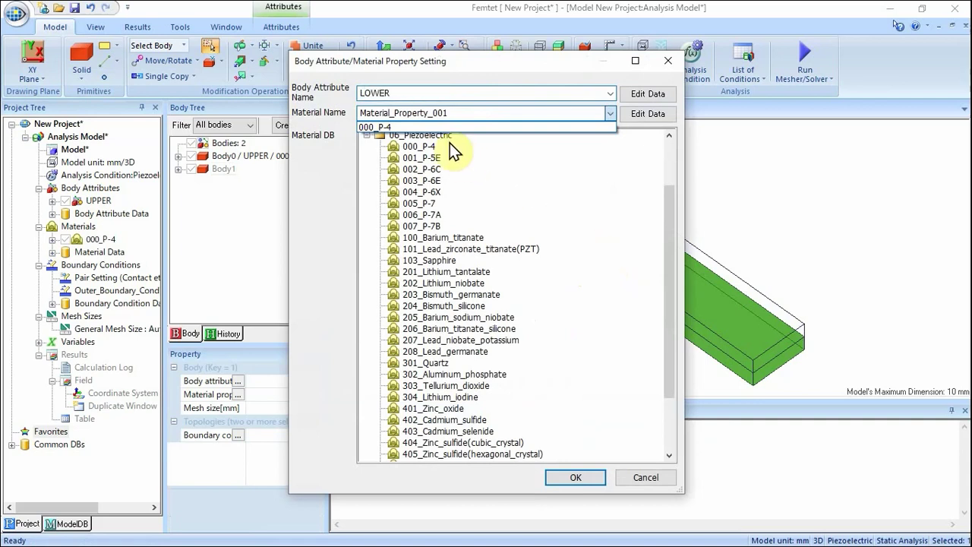
pyautogui.click(435, 127)
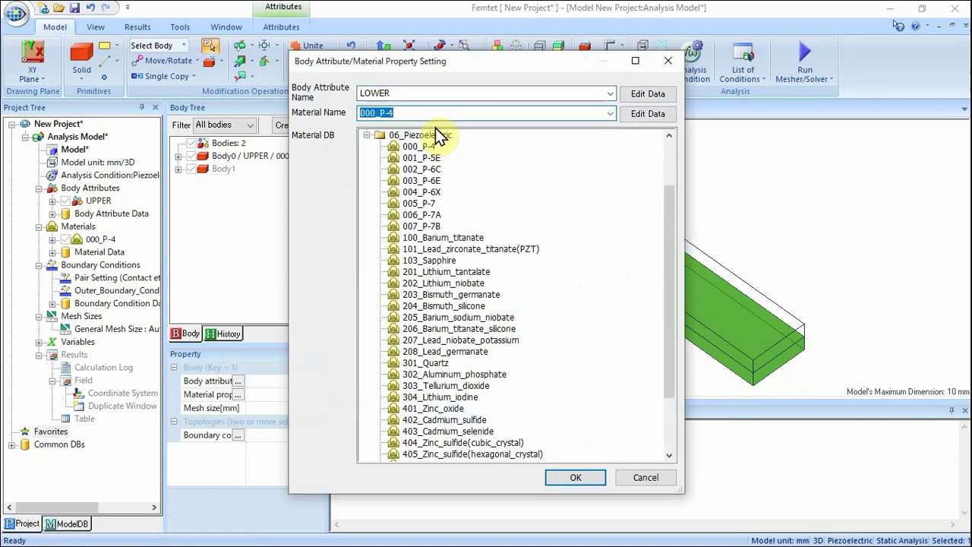
pyautogui.click(651, 97)
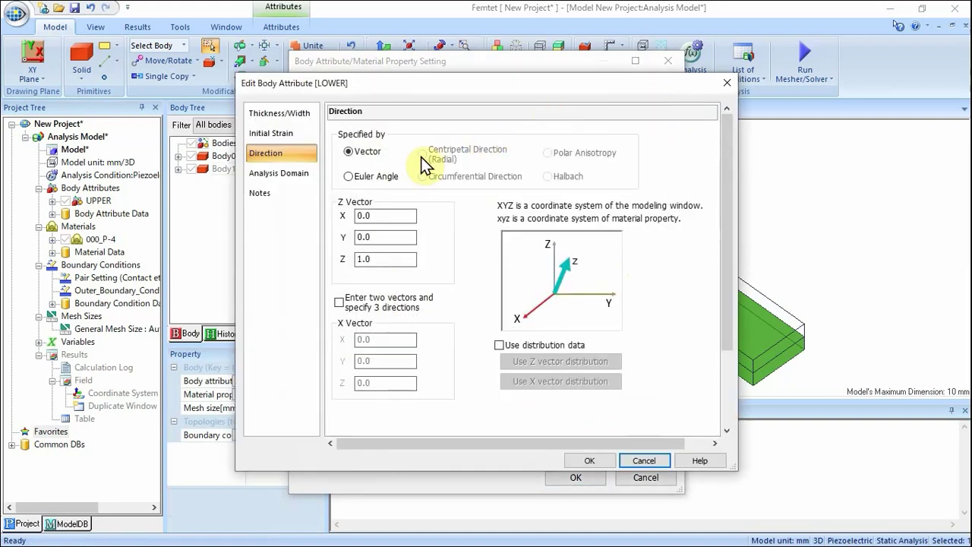
# Reverse LOWER's polarization vector by setting its Z component to −1, then apply.
pyautogui.click(298, 154)
pyautogui.click(369, 152)
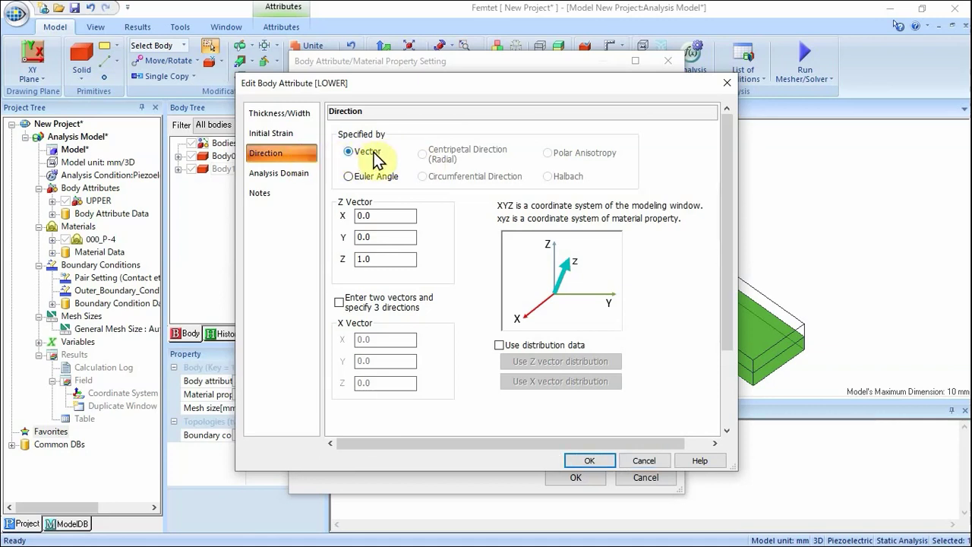
pyautogui.click(384, 215)
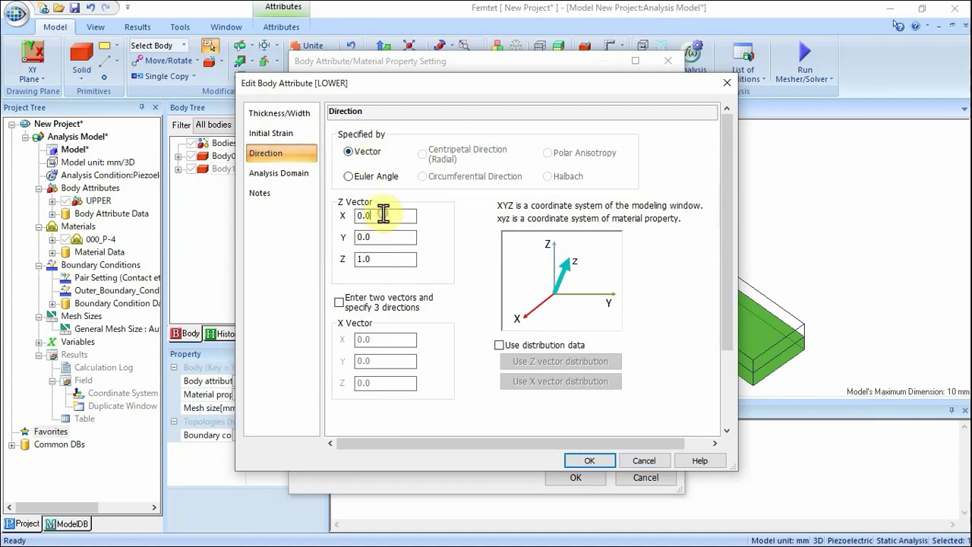
pyautogui.doubleClick(385, 258)
pyautogui.write('-1')
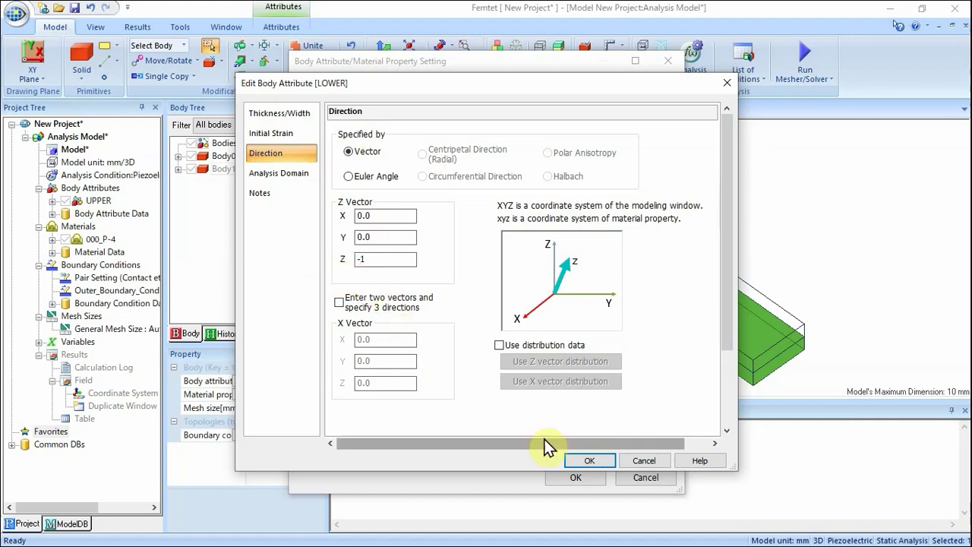
pyautogui.click(590, 460)
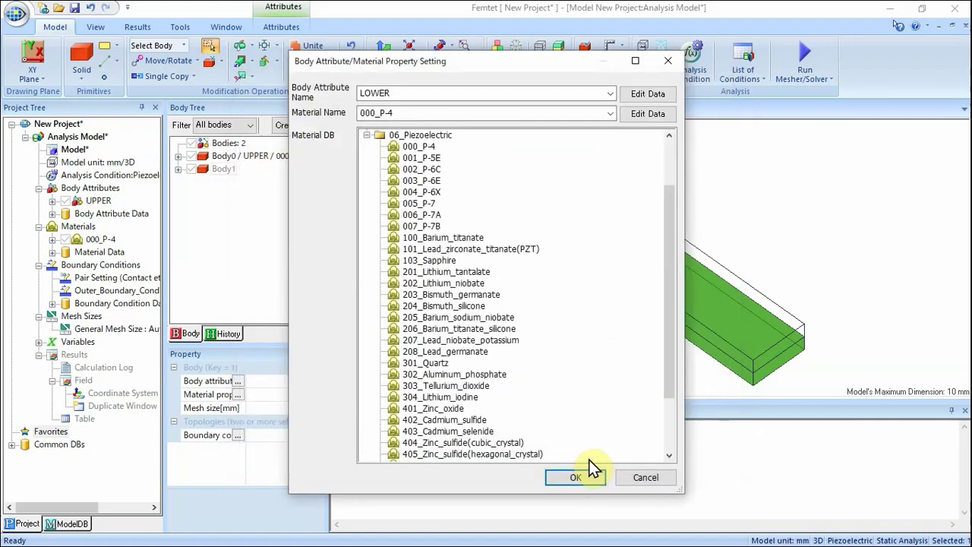
pyautogui.click(579, 477)
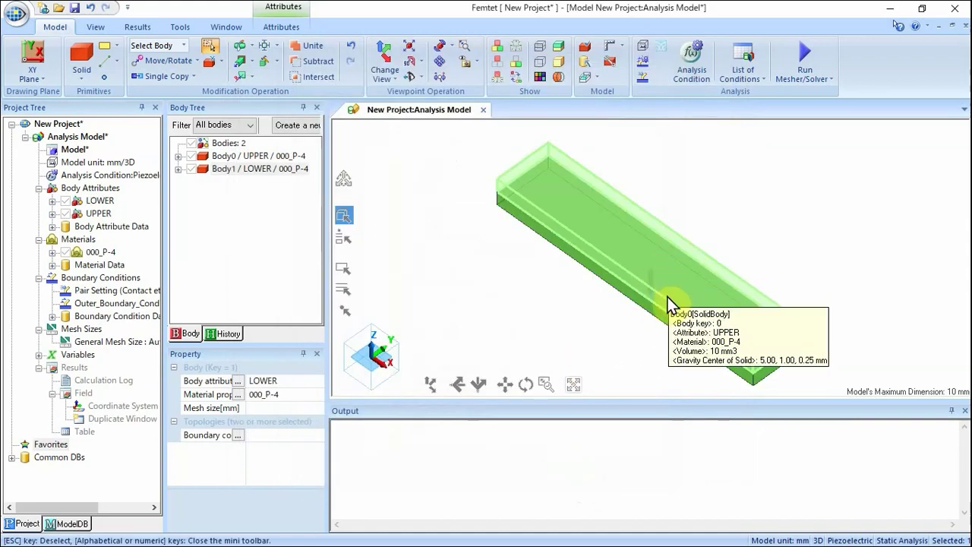
pyautogui.moveTo(659, 315)
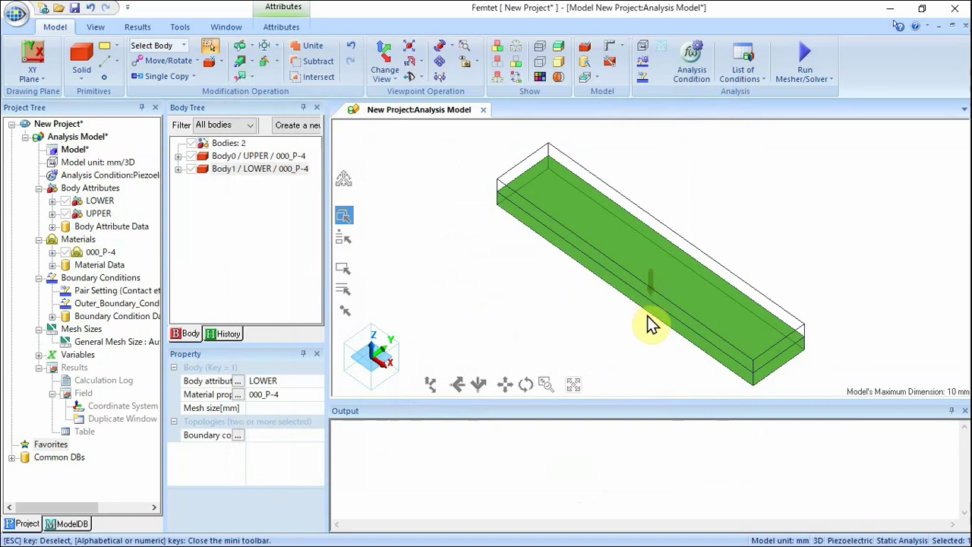
pyautogui.click(556, 313)
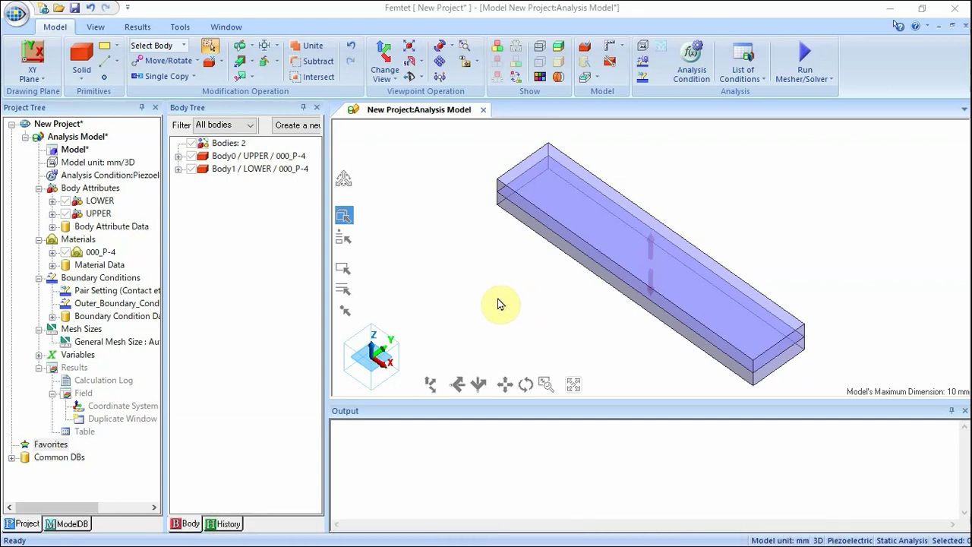
# Switch to face selection and pick the UPPER and LOWER end faces at one end.
pyautogui.click(184, 46)
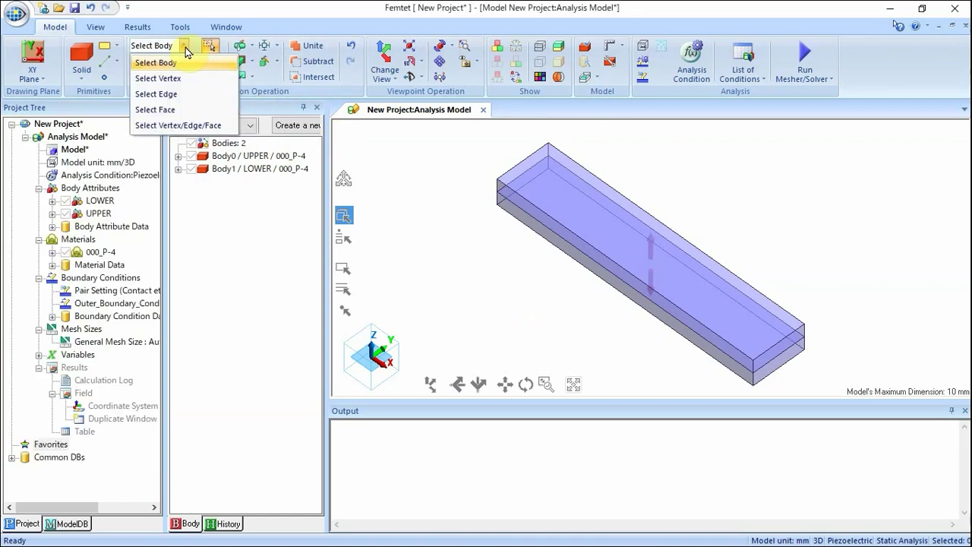
pyautogui.click(161, 109)
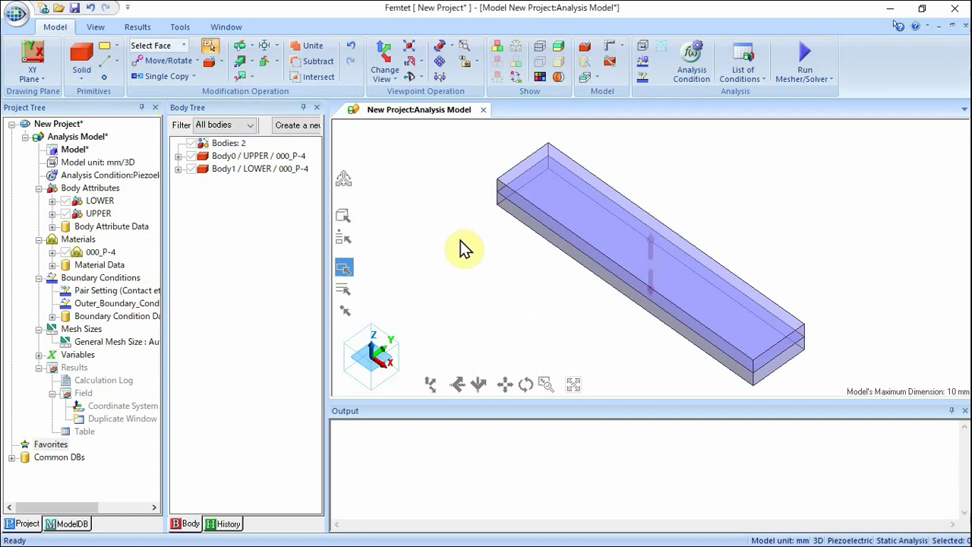
pyautogui.moveTo(469, 241); pyautogui.dragTo(602, 232, button='right')
pyautogui.click(524, 274)
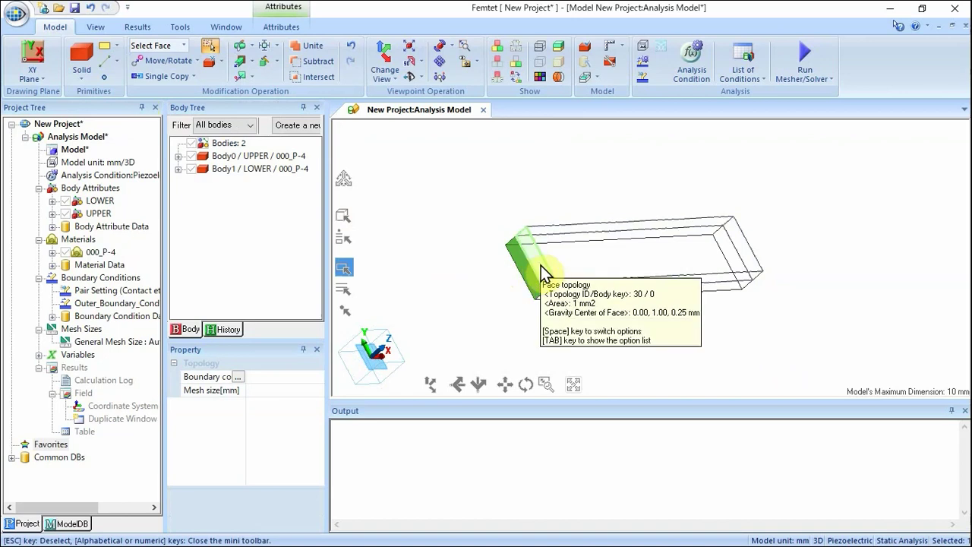
pyautogui.keyDown('ctrl'); pyautogui.click(540, 265); pyautogui.keyUp('ctrl')
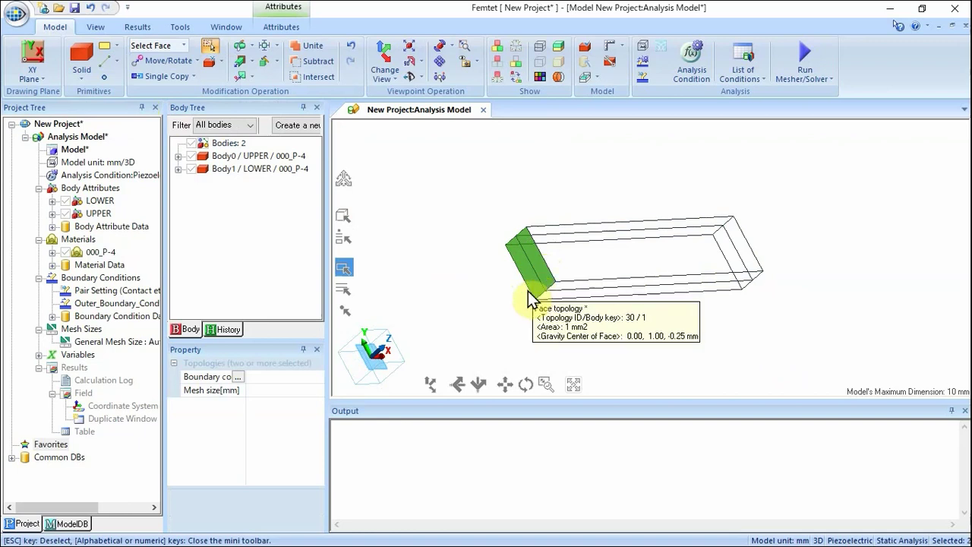
pyautogui.rightClick(519, 265)
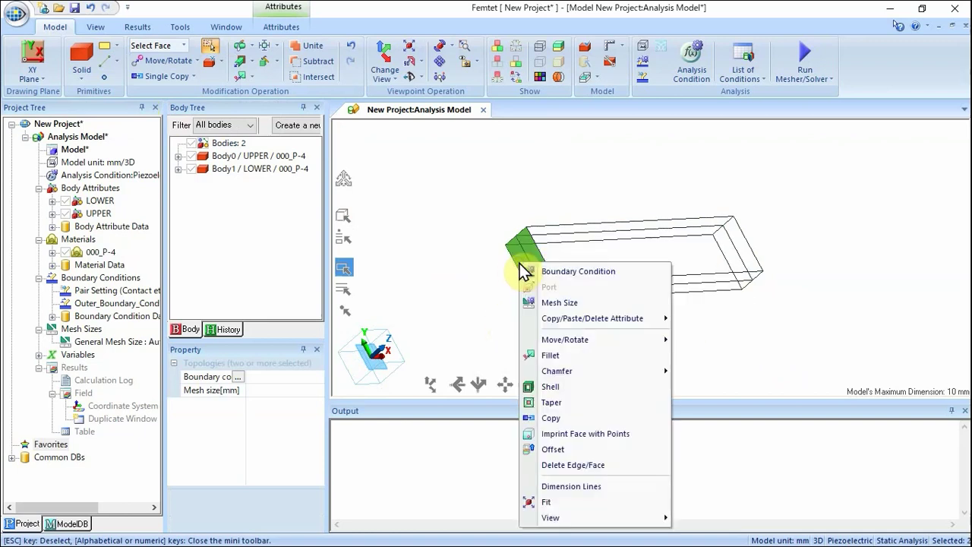
# Add boundary condition Fix with mechanical displacement UX, UY, UZ held at 0.0 mm.
pyautogui.click(545, 272)
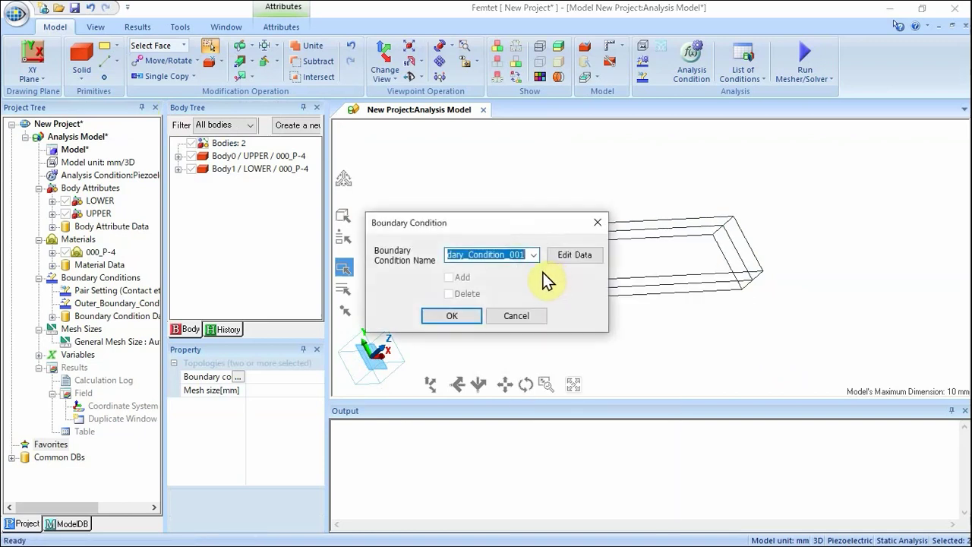
pyautogui.write('F')
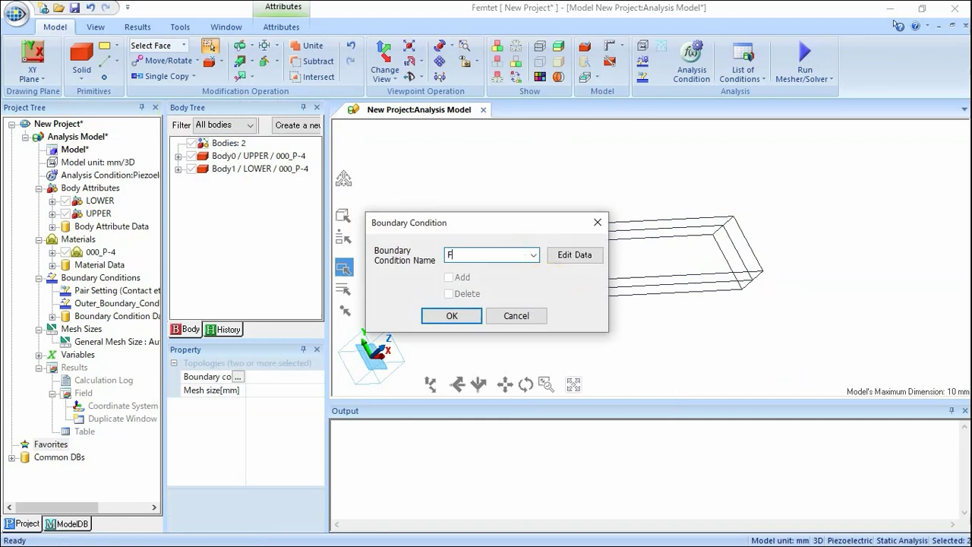
pyautogui.write('ix')
pyautogui.click(576, 255)
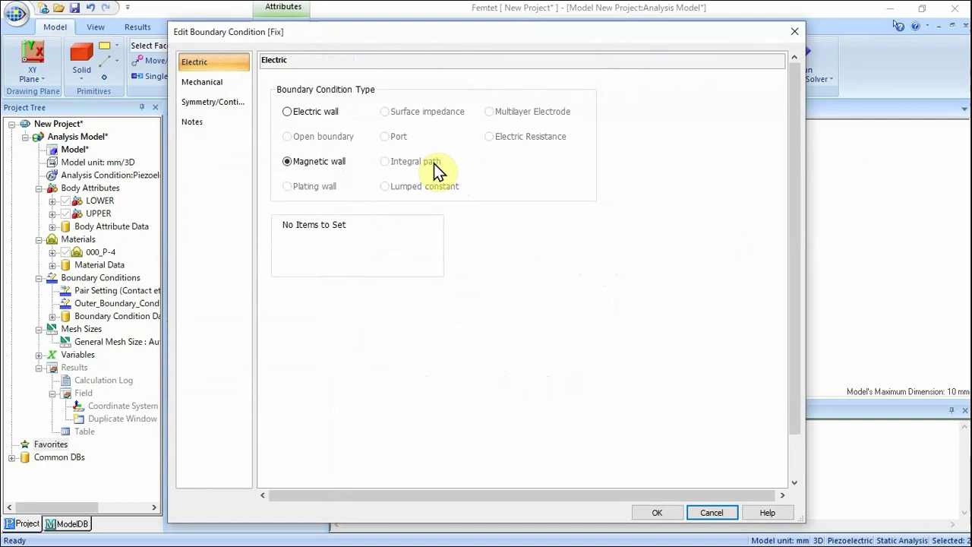
pyautogui.click(224, 82)
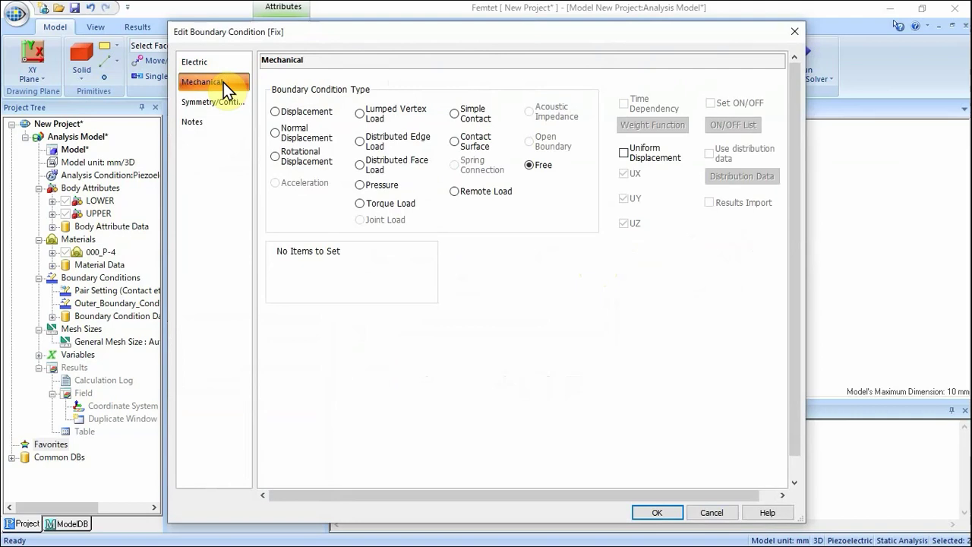
pyautogui.click(275, 112)
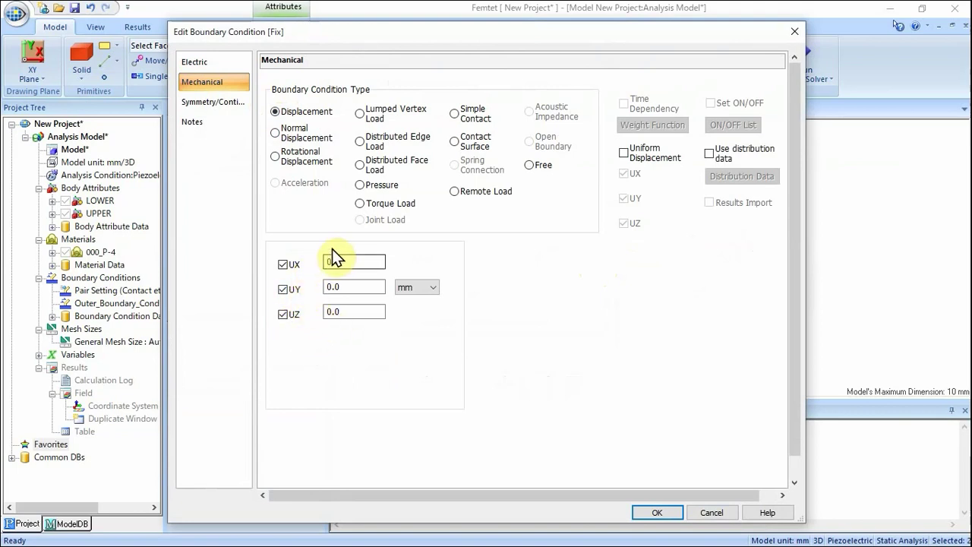
pyautogui.click(337, 311)
pyautogui.click(659, 513)
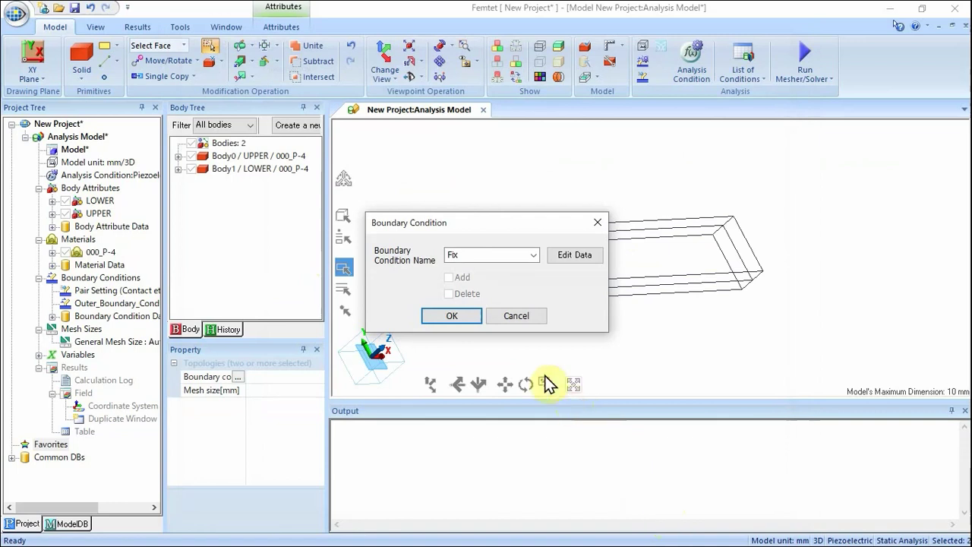
pyautogui.click(459, 316)
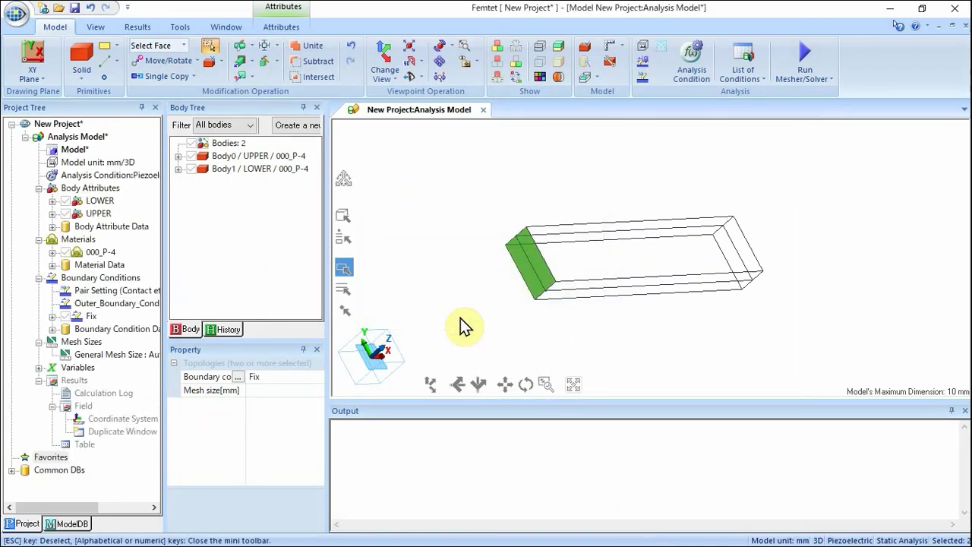
# Select the upper layer's top face and create a boundary condition named HOT.
pyautogui.press('Escape')
pyautogui.moveTo(495, 330)
pyautogui.mouseDown(button='middle')
pyautogui.moveTo(610, 332)
pyautogui.moveTo(473, 320)
pyautogui.moveTo(464, 330)
pyautogui.moveTo(497, 330)
pyautogui.mouseUp(button='middle')
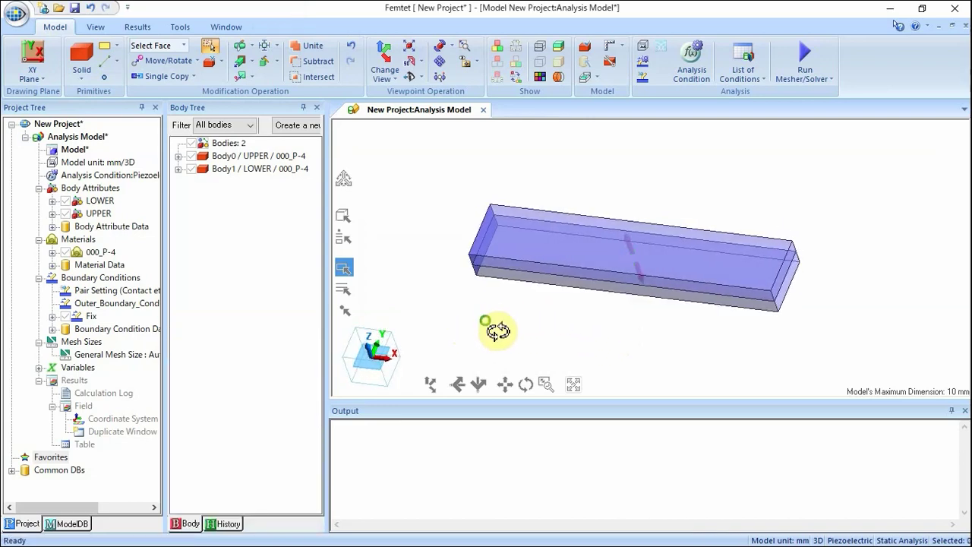
pyautogui.click(552, 243)
pyautogui.rightClick(552, 243)
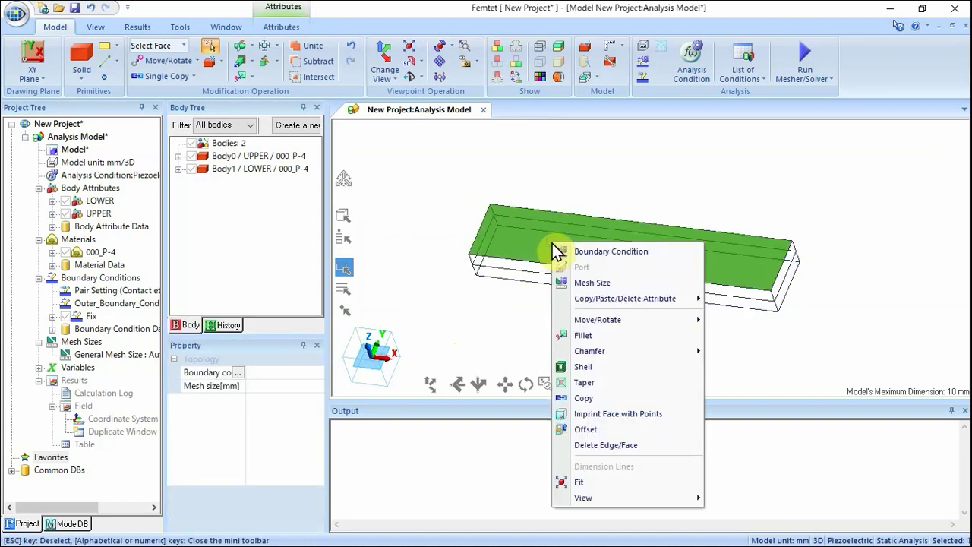
pyautogui.click(571, 250)
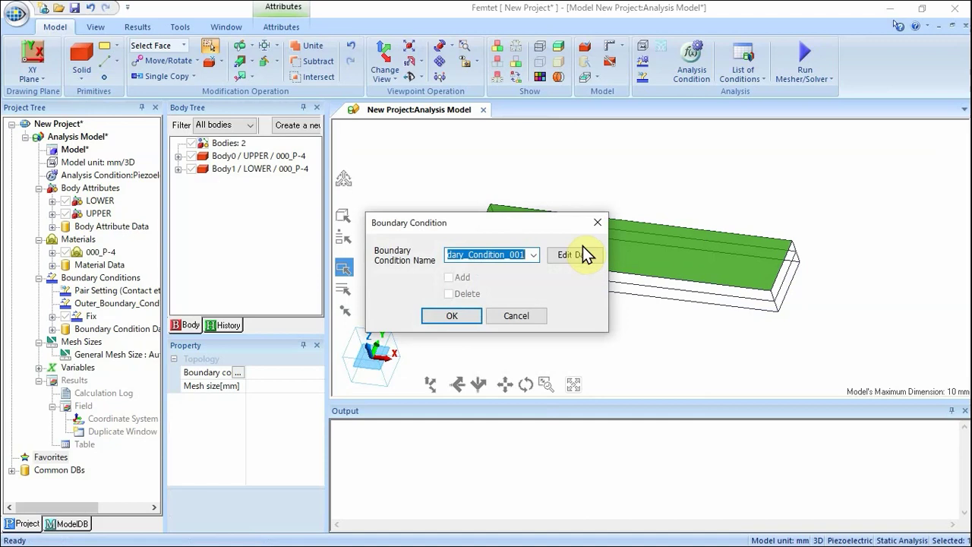
pyautogui.write('HOT')
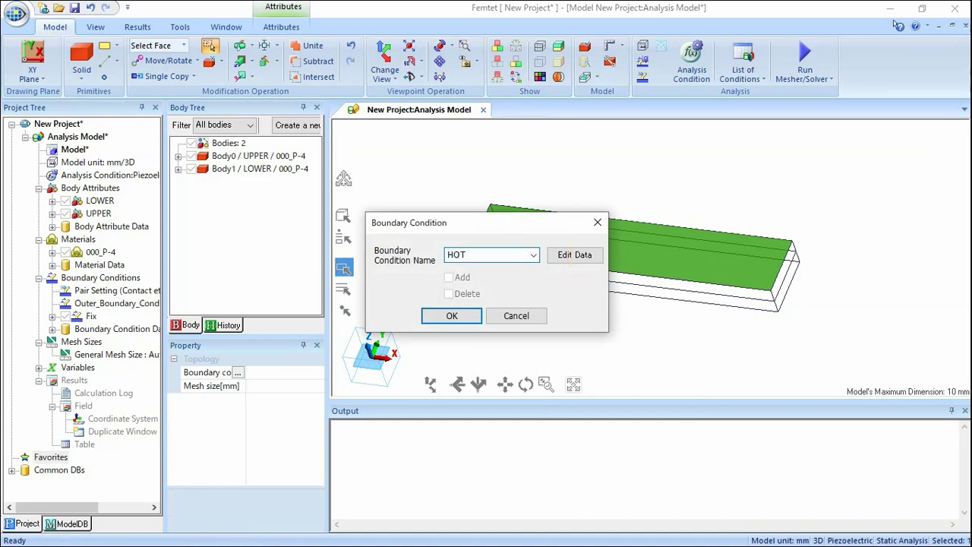
pyautogui.click(582, 254)
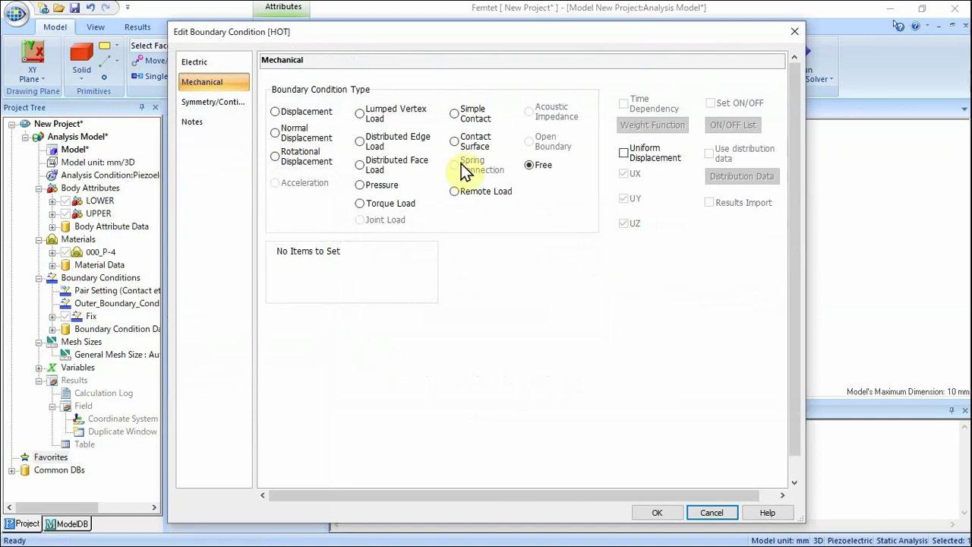
# Make HOT an electric wall with a 10 V potential.
pyautogui.click(218, 63)
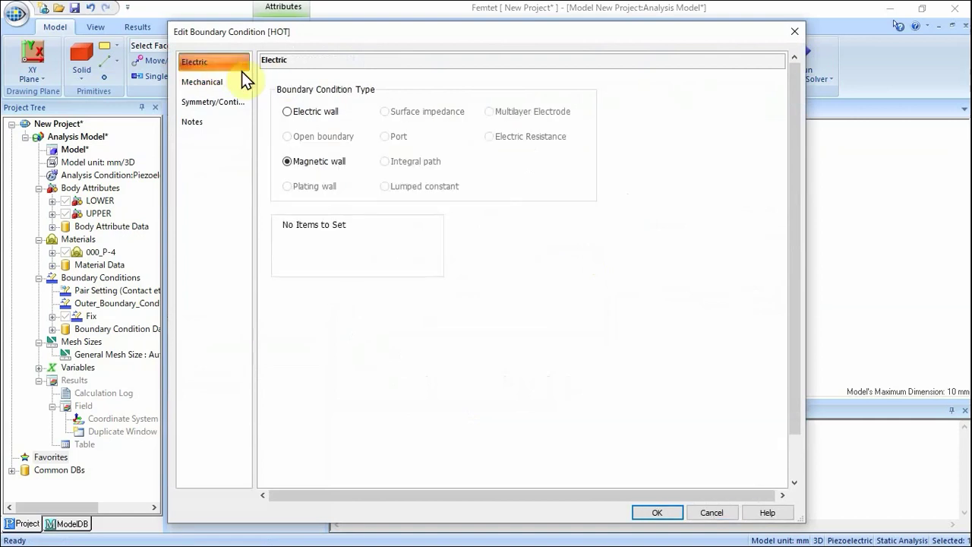
pyautogui.click(288, 111)
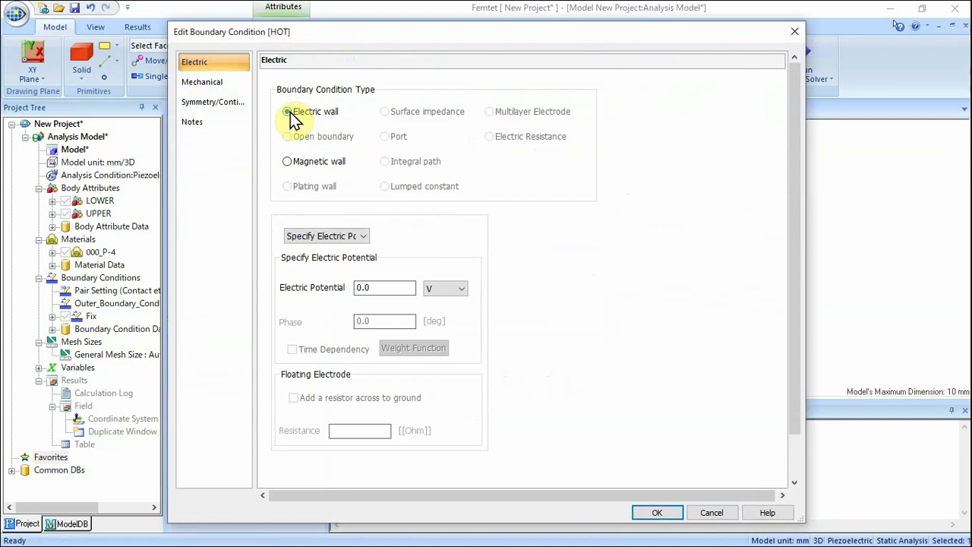
pyautogui.moveTo(390, 287); pyautogui.dragTo(343, 286)
pyautogui.write('10')
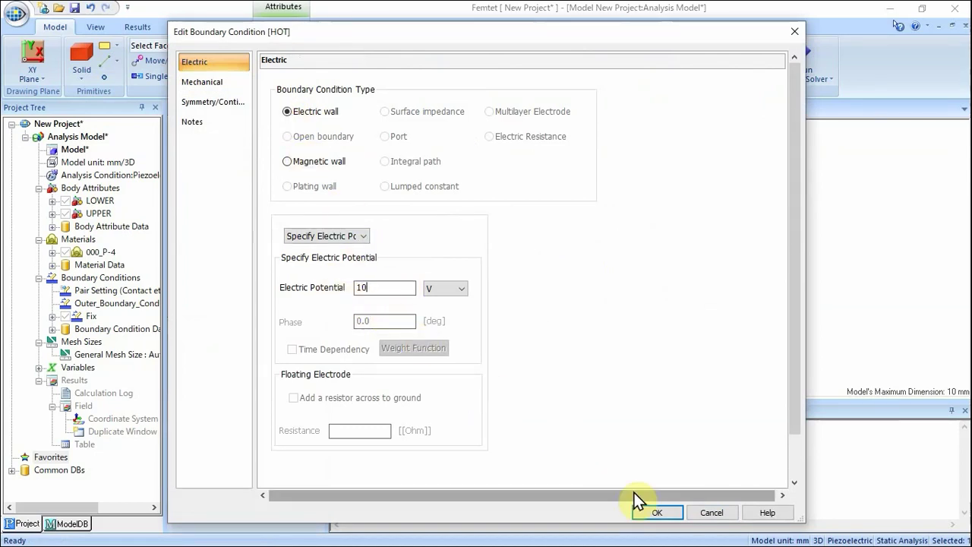
pyautogui.click(646, 513)
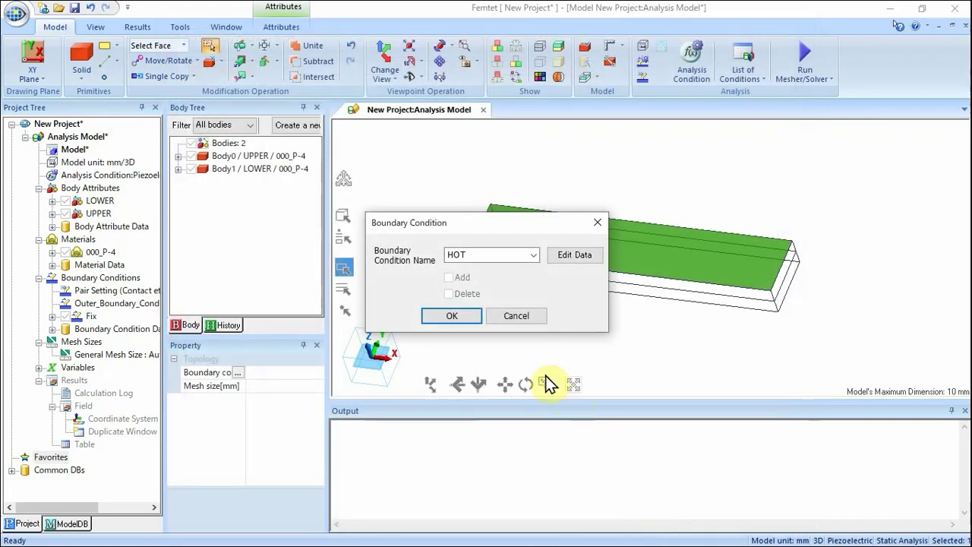
pyautogui.click(456, 317)
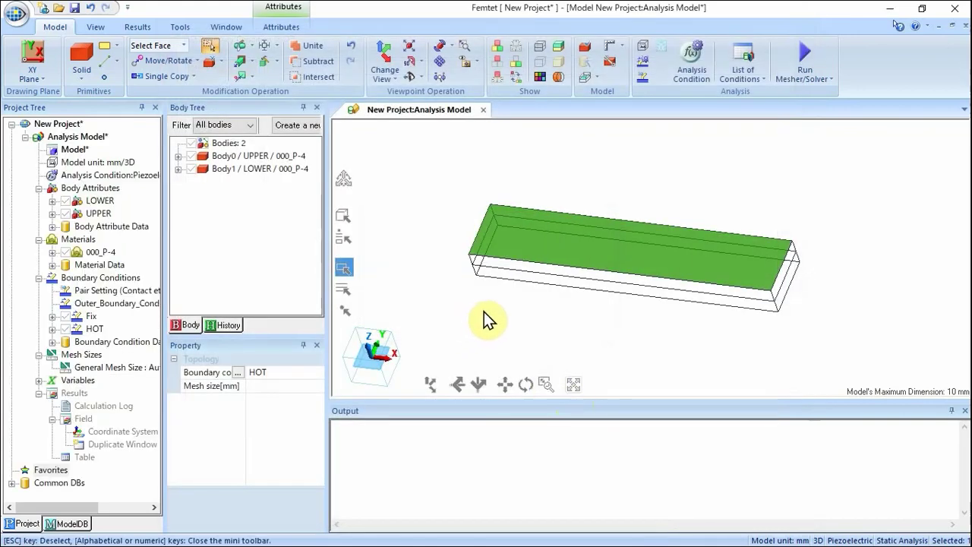
# Orbit beneath the model and select the bottom face of the lower layer.
pyautogui.click(484, 317)
pyautogui.moveTo(489, 258)
pyautogui.mouseDown(button='right')
pyautogui.moveTo(495, 251)
pyautogui.moveTo(496, 278)
pyautogui.moveTo(492, 243)
pyautogui.mouseUp(button='right')
pyautogui.scroll(3, 486, 220)
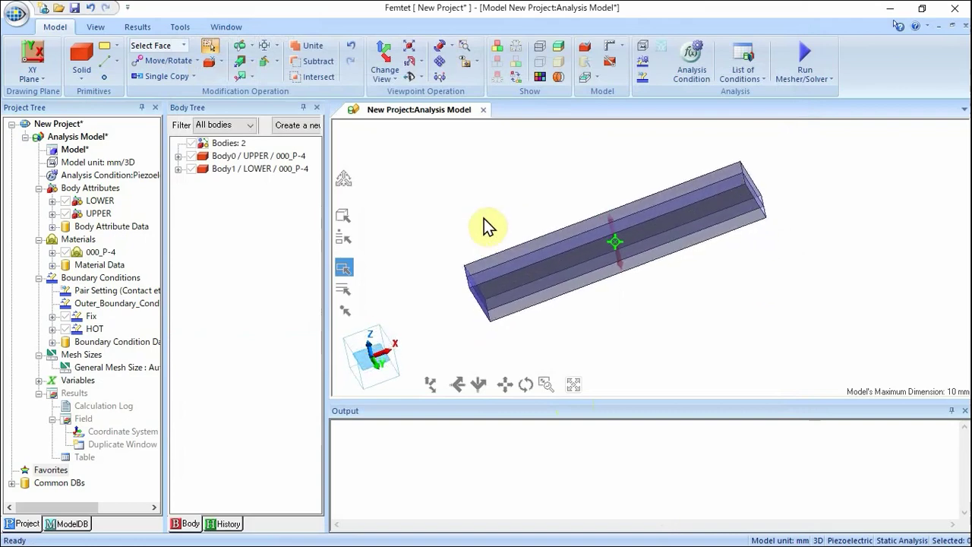
pyautogui.click(538, 295)
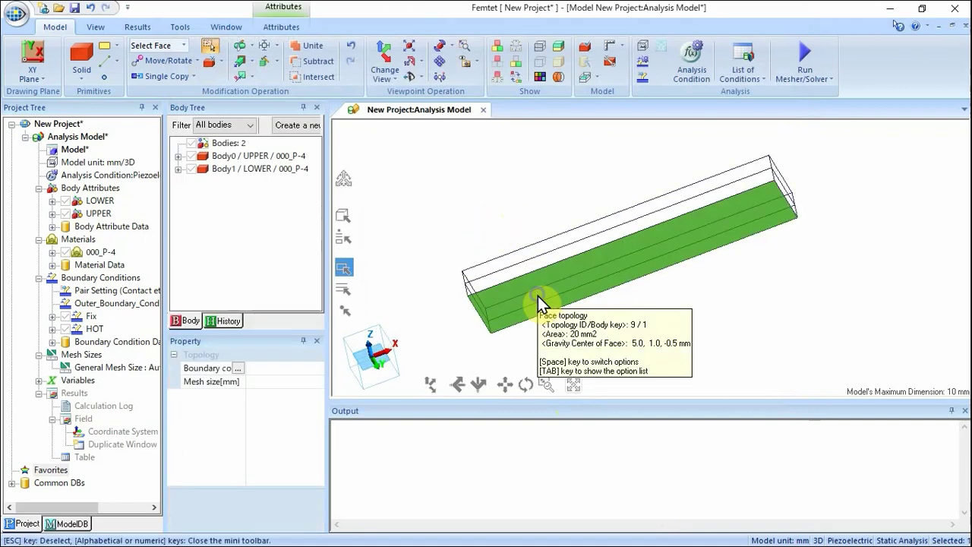
pyautogui.rightClick(538, 296)
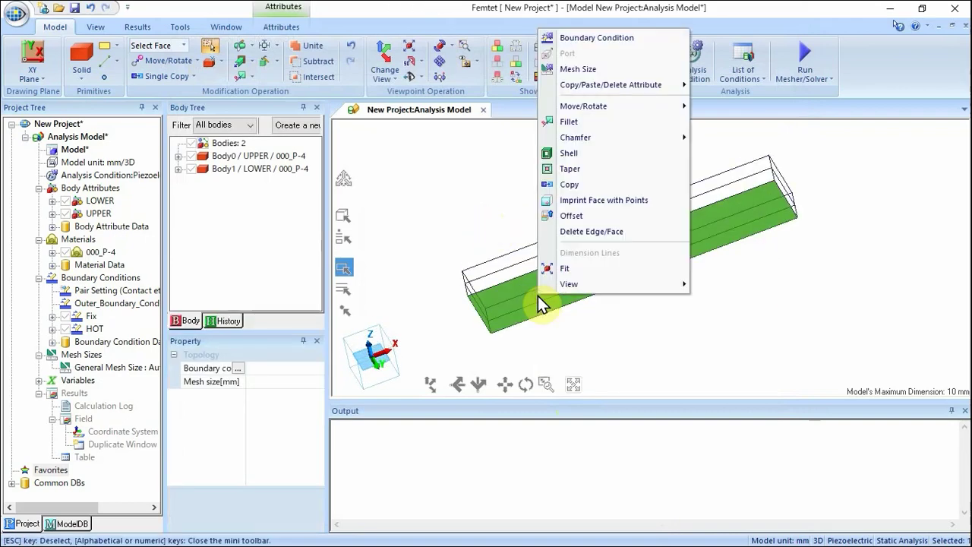
# Add boundary condition EARTH to that face as an electric wall at 0.0 V.
pyautogui.click(637, 41)
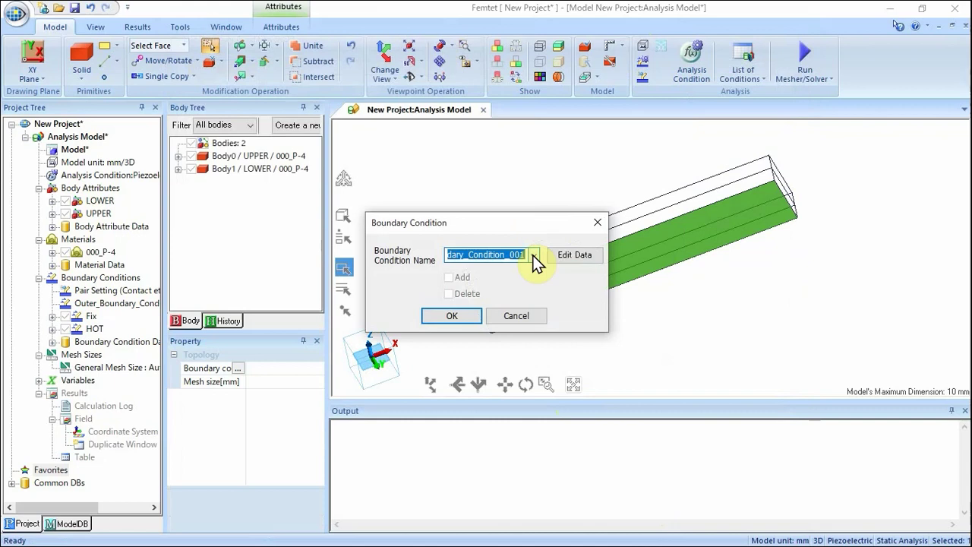
pyautogui.write('EARTH')
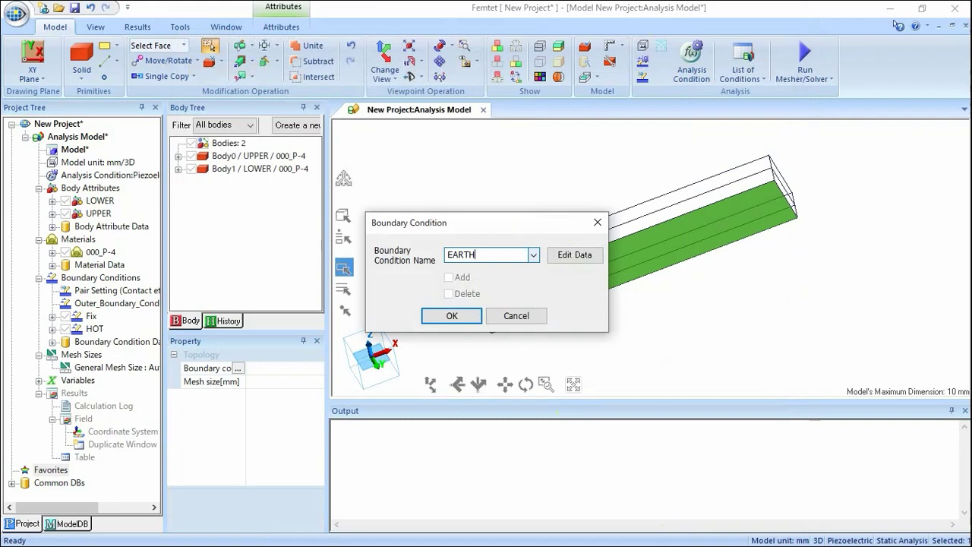
pyautogui.click(566, 257)
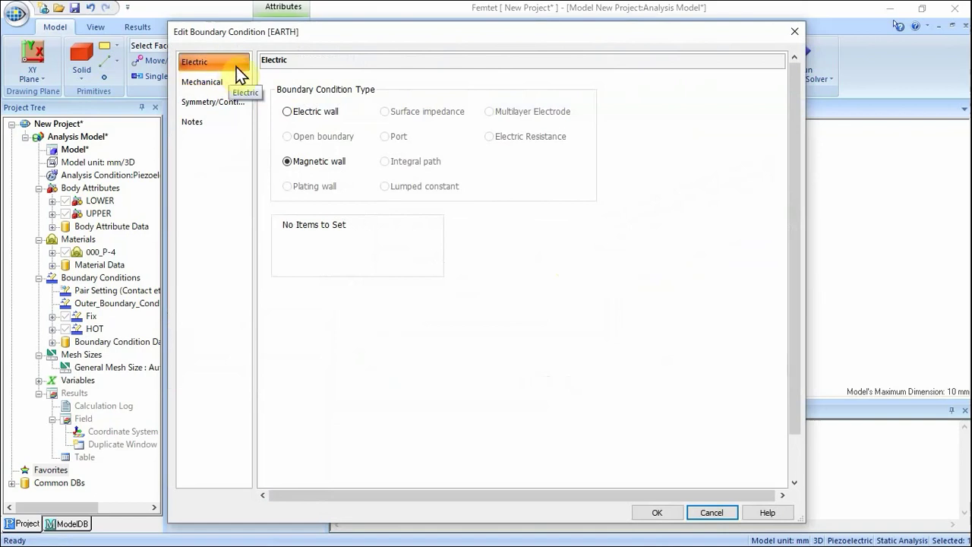
pyautogui.click(288, 112)
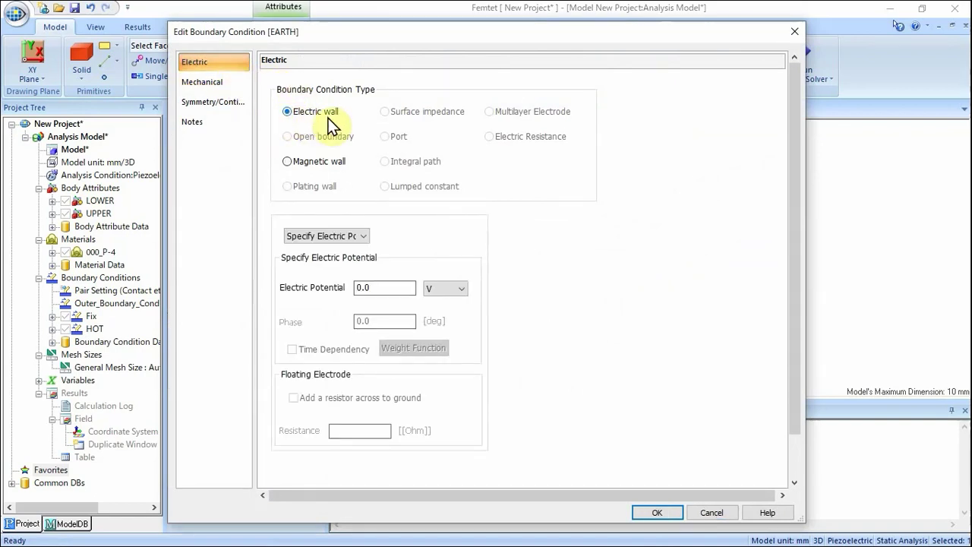
pyautogui.moveTo(382, 285); pyautogui.dragTo(361, 286)
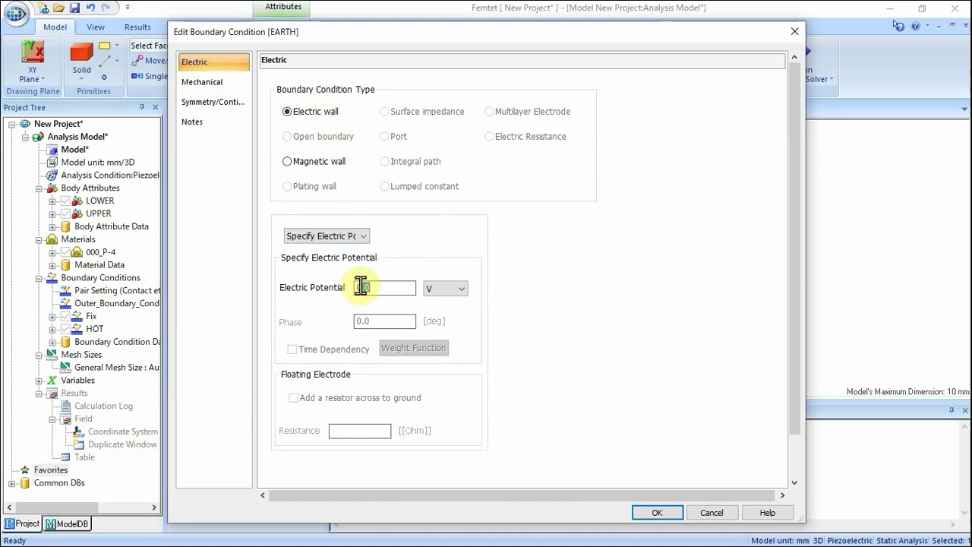
pyautogui.click(646, 513)
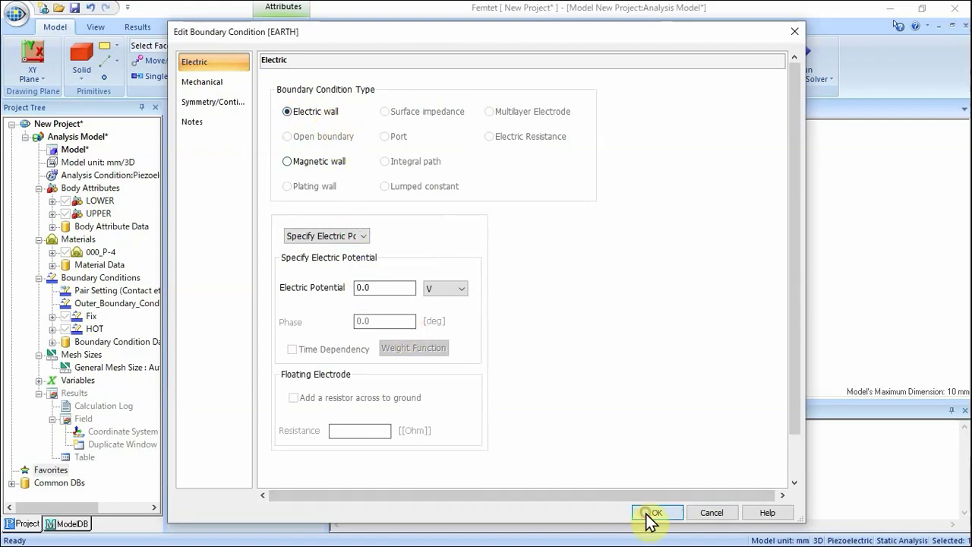
pyautogui.click(456, 316)
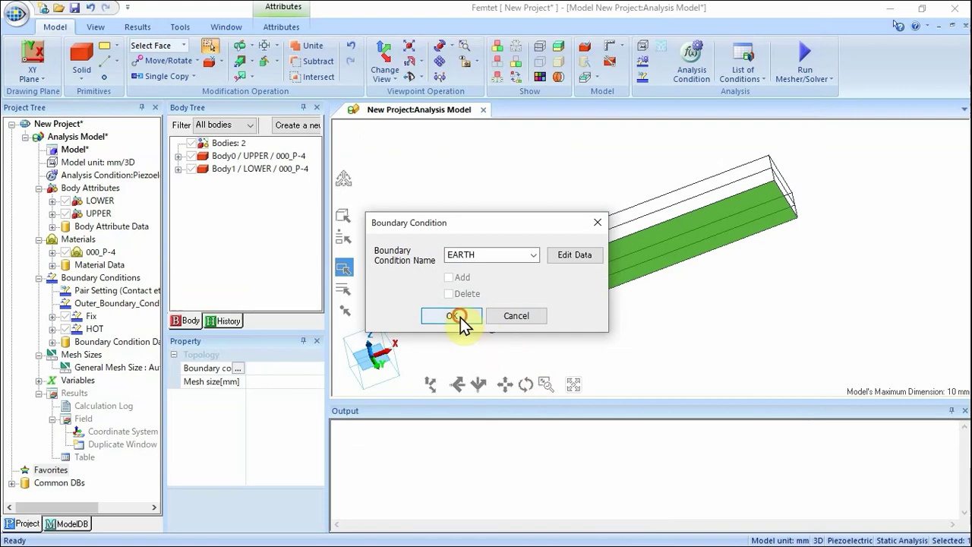
pyautogui.click(436, 219)
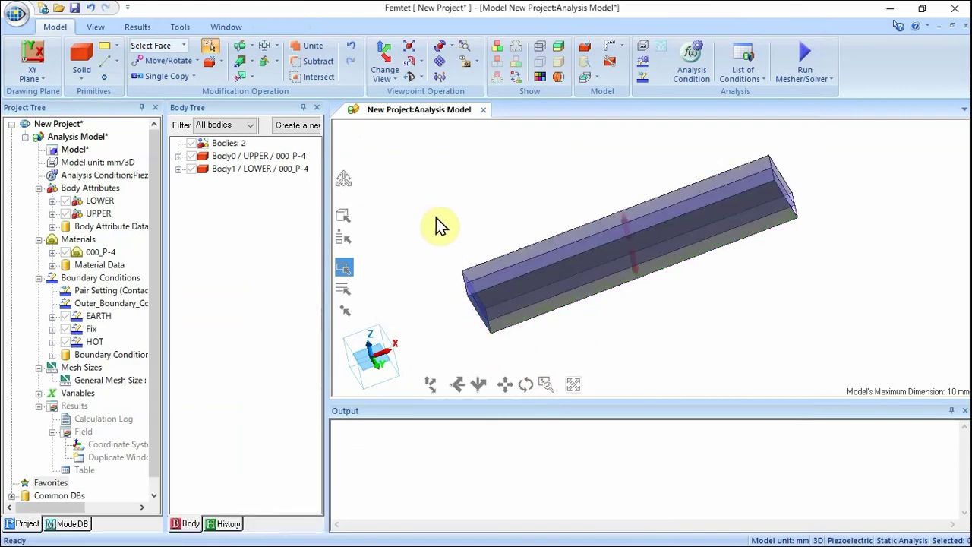
# Turn off automatic mesh sizing and set General Mesh Size to 0.5 mm.
pyautogui.click(430, 389)
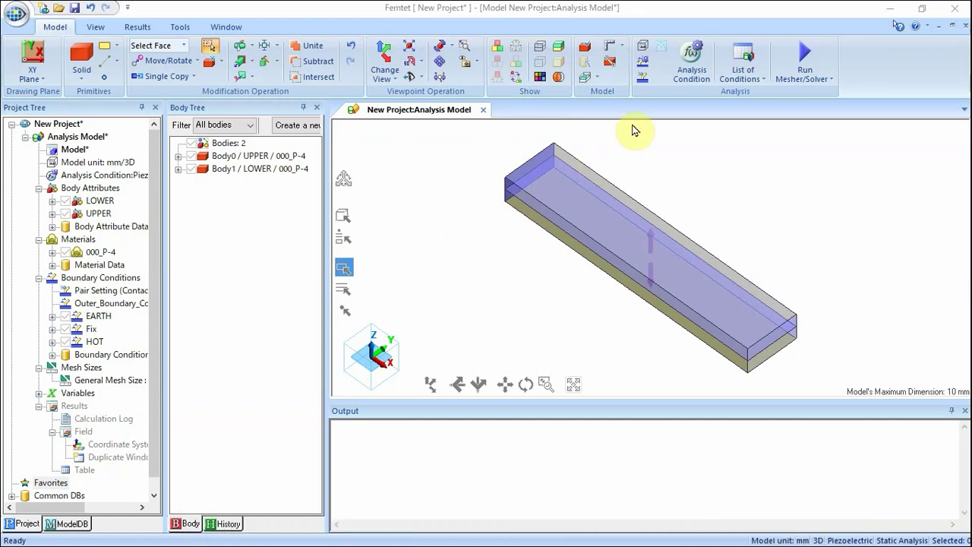
pyautogui.click(693, 64)
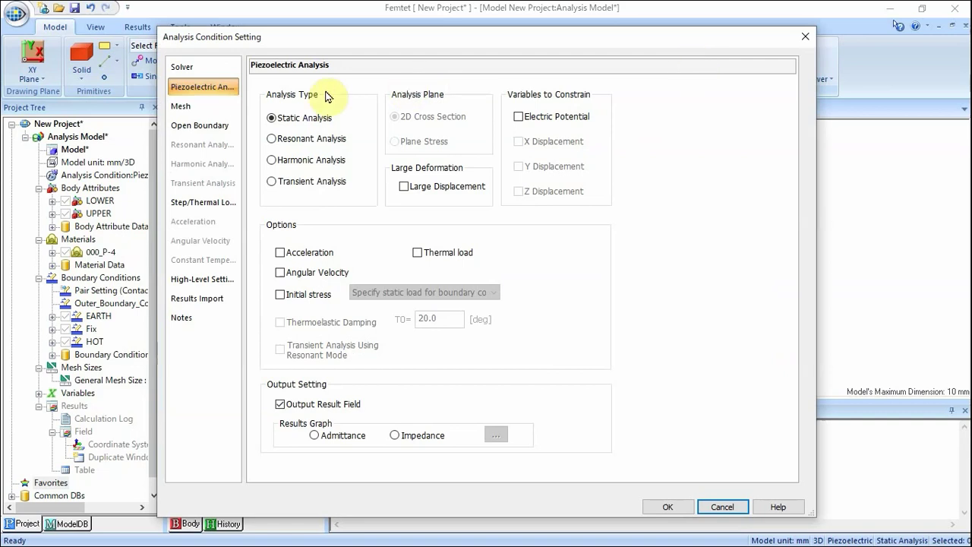
pyautogui.click(195, 108)
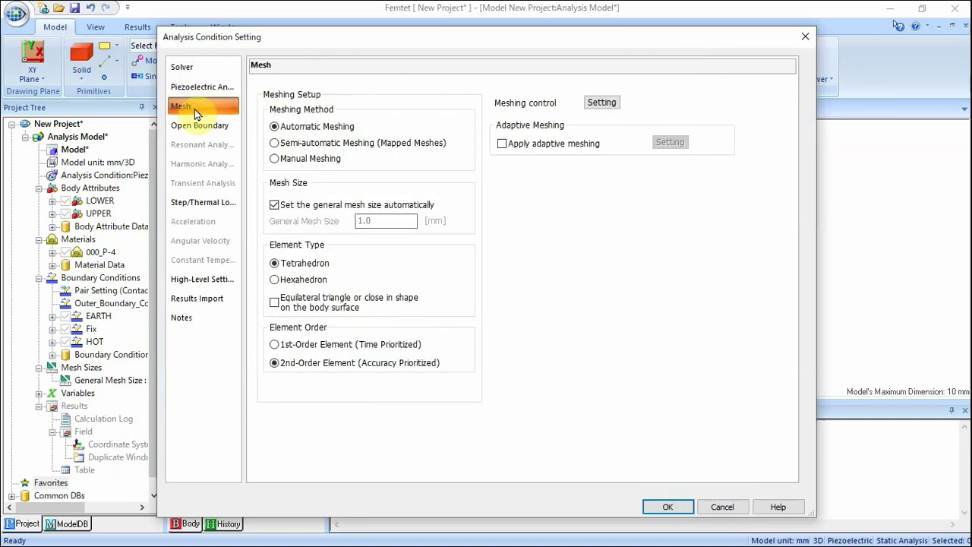
pyautogui.click(275, 205)
pyautogui.doubleClick(373, 221)
pyautogui.write('0.5')
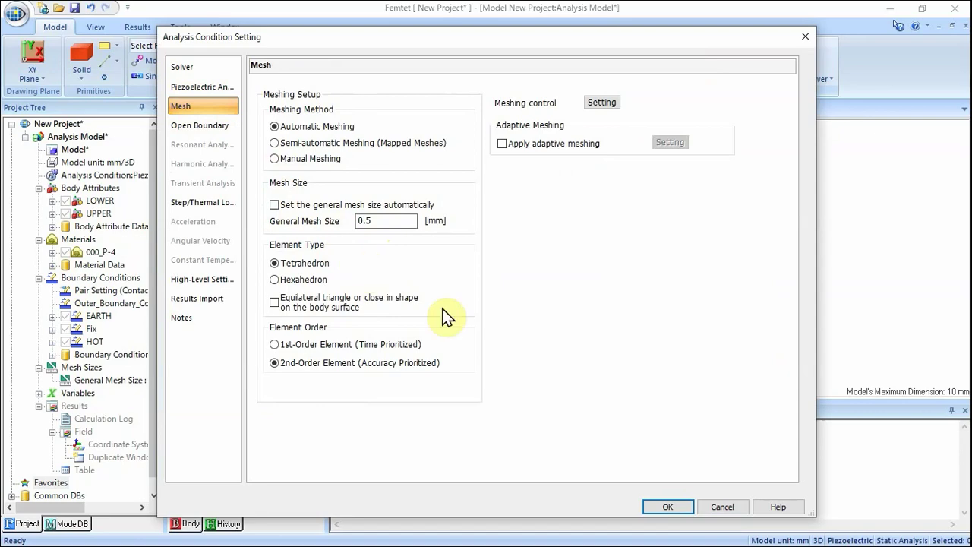
pyautogui.click(656, 505)
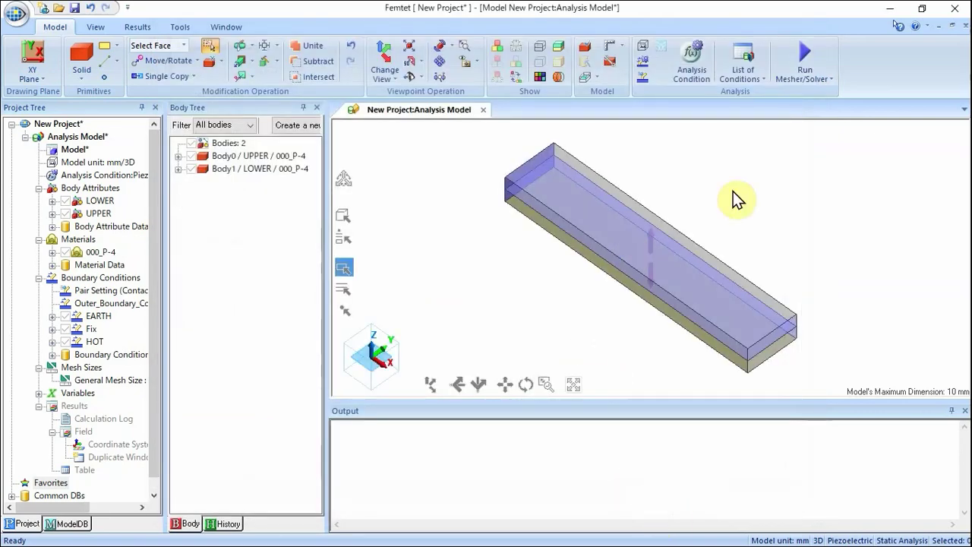
# Mesh and solve the model, review HOT/EARTH charges of ±3.5244e-10 C, then plot displacement vectors.
pyautogui.click(805, 63)
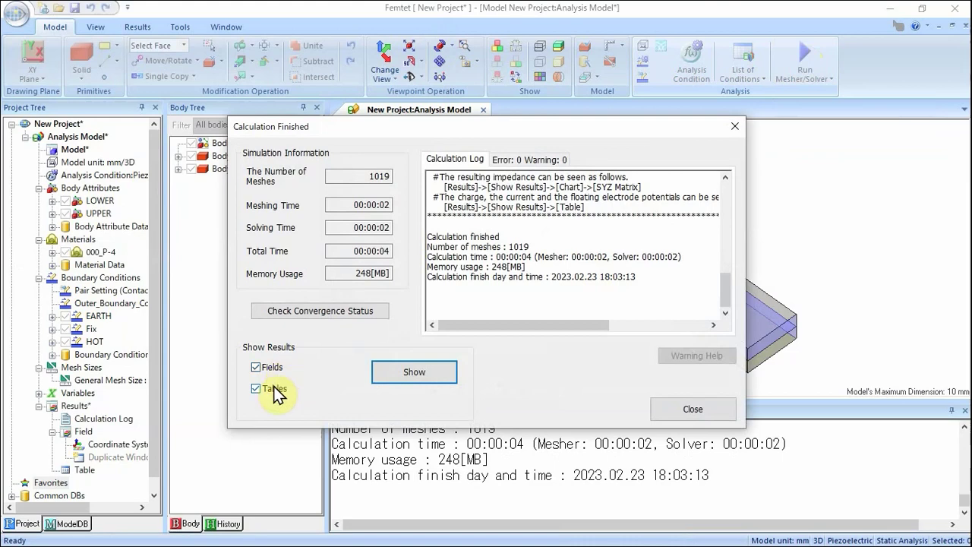
pyautogui.click(412, 373)
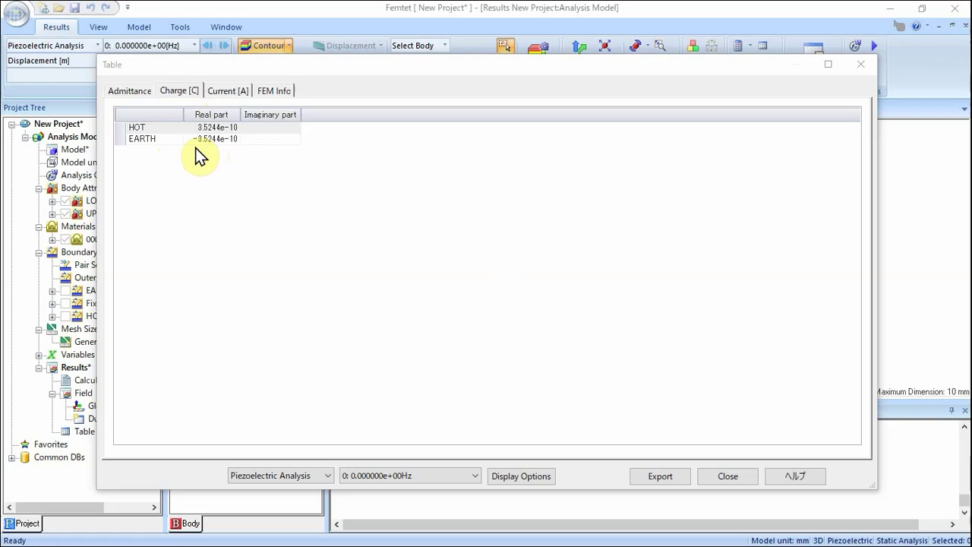
pyautogui.click(729, 474)
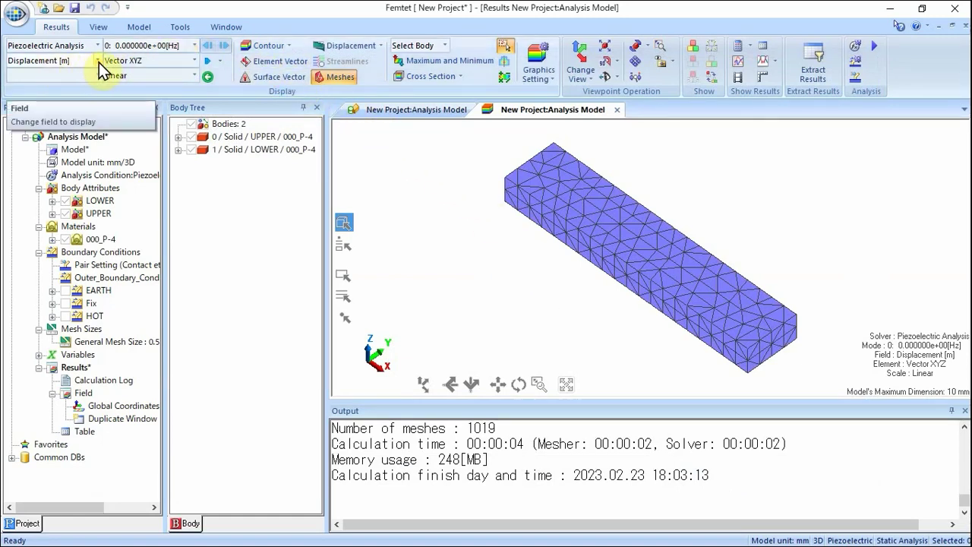
pyautogui.click(258, 64)
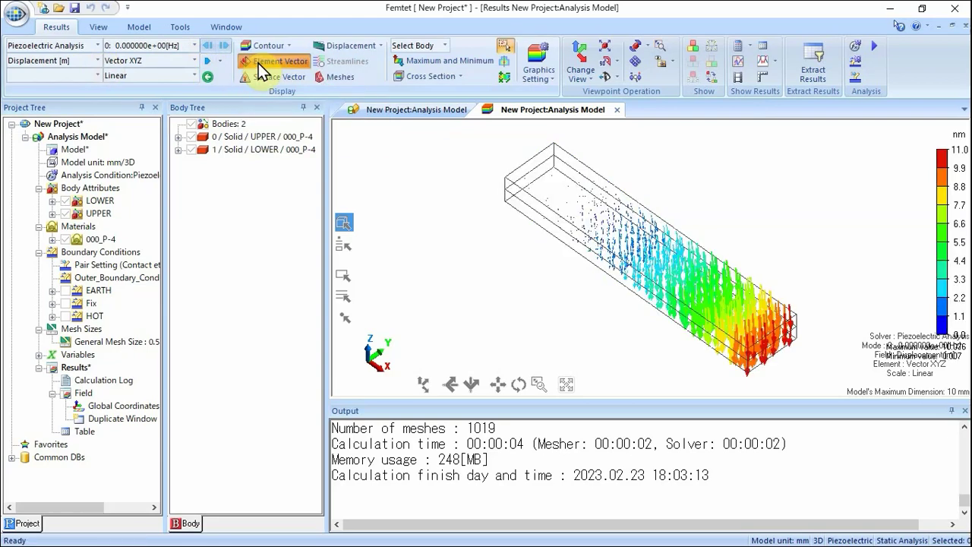
# Show a displacement-magnitude contour on the deformed bimorph side-on, then open the file menu.
pyautogui.click(641, 320)
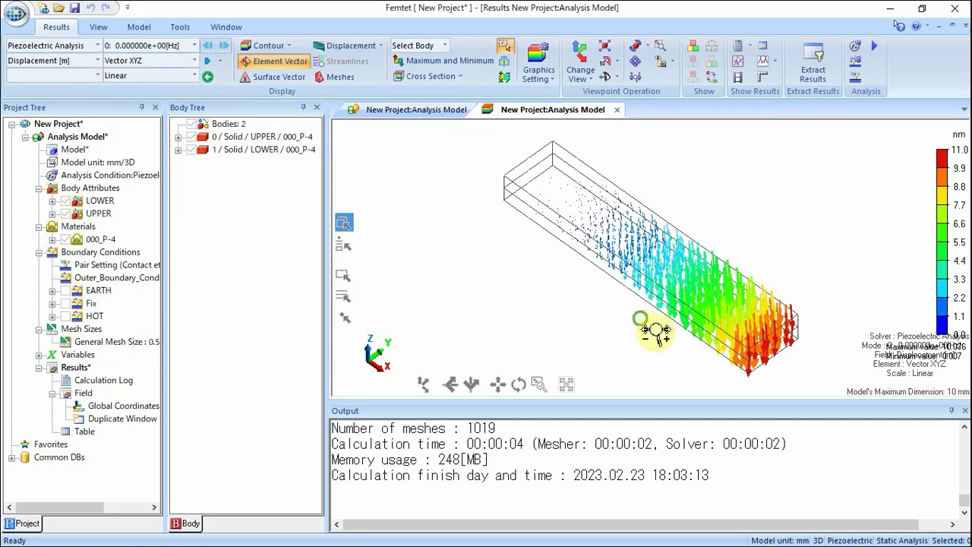
pyautogui.moveTo(641, 320); pyautogui.dragTo(592, 322, button='middle')
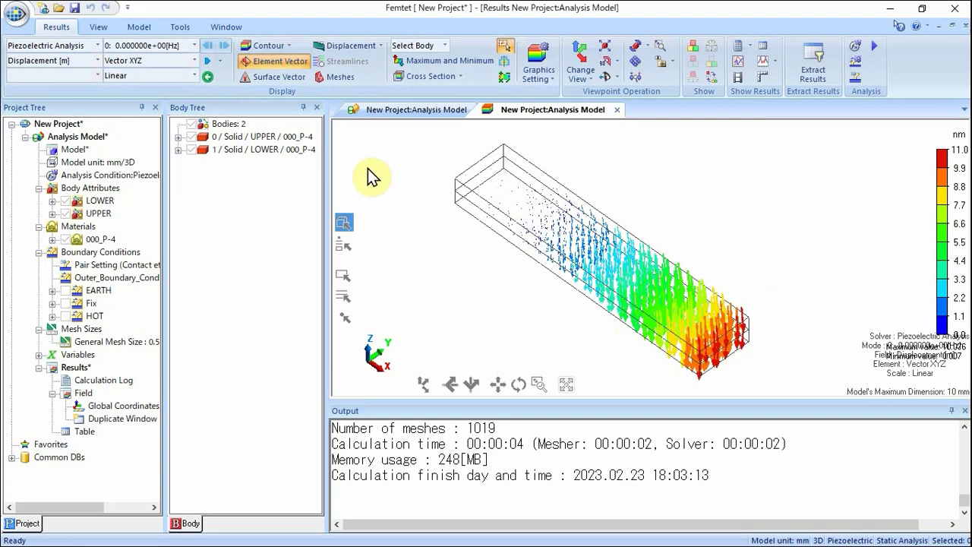
pyautogui.click(271, 52)
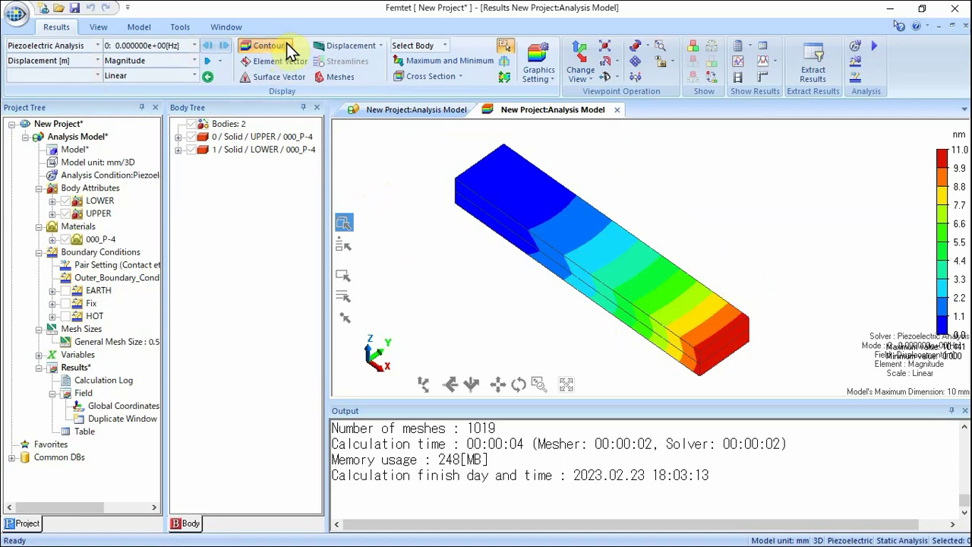
pyautogui.click(351, 55)
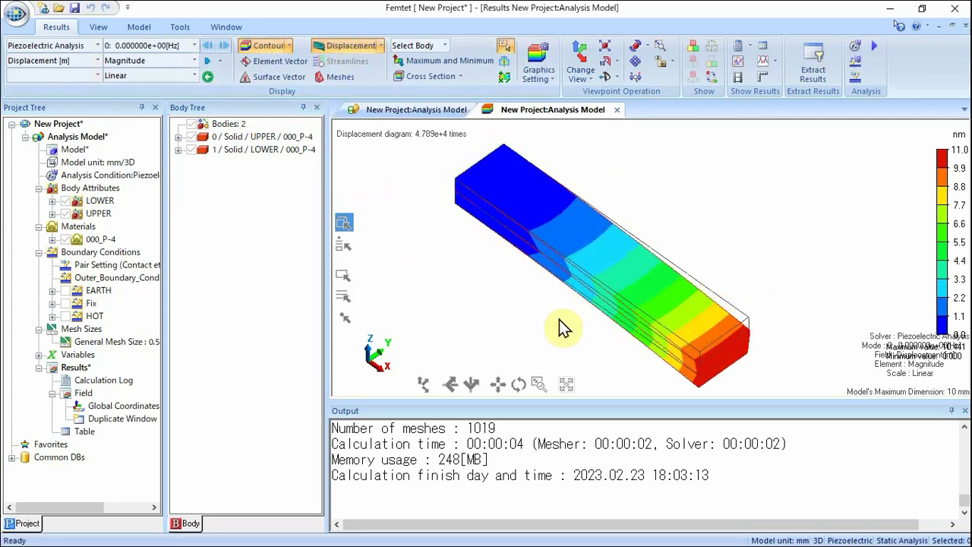
pyautogui.moveTo(565, 335); pyautogui.dragTo(607, 319, button='right')
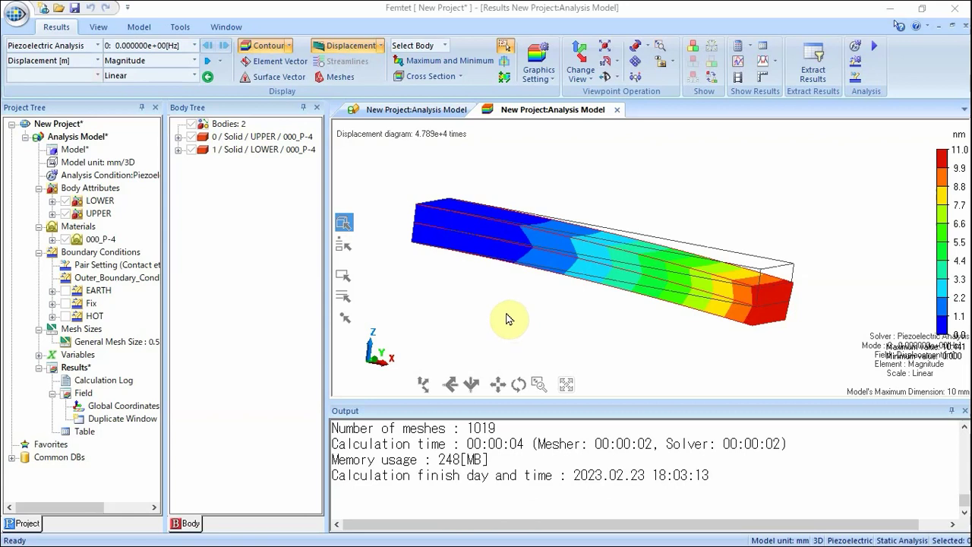
pyautogui.click(15, 14)
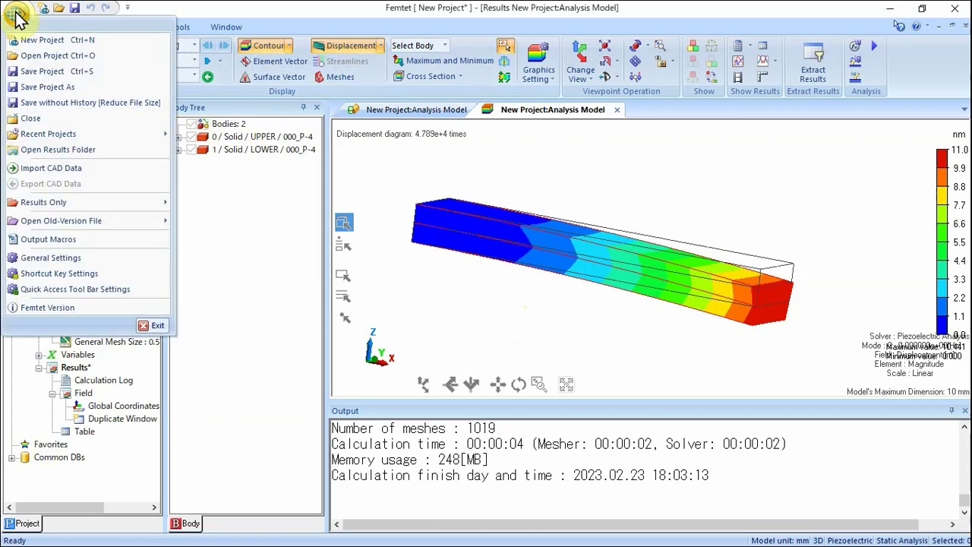